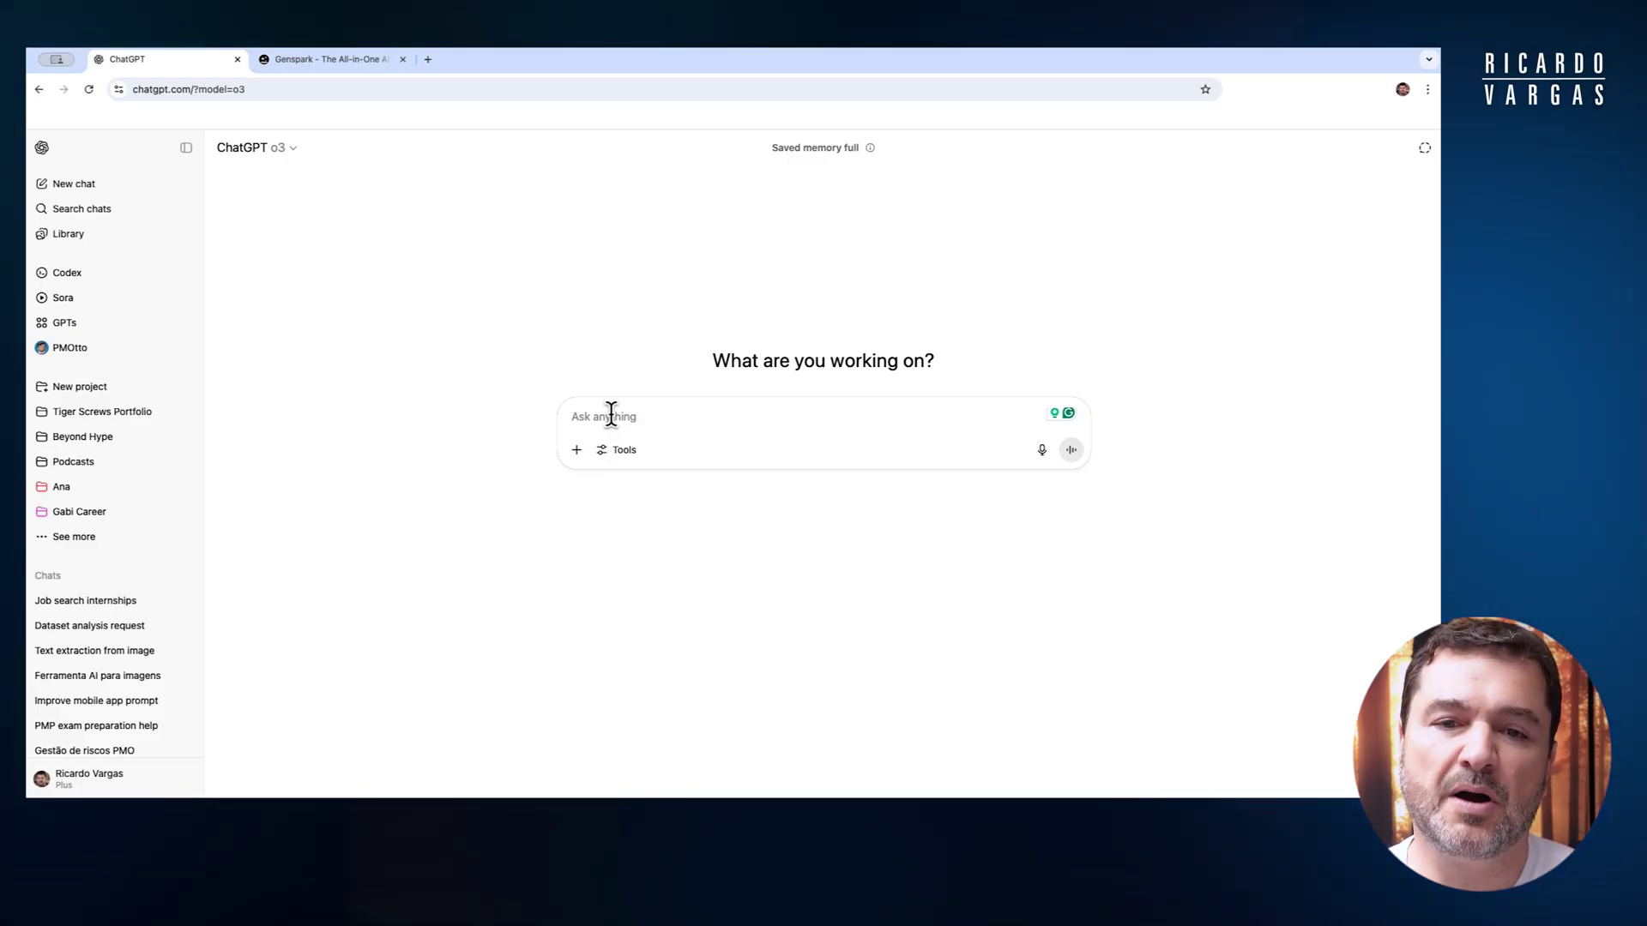
- Paste the Data Analyst prompt asking for a comprehensive report on an attached zip dataset, then review it
key("super+v")
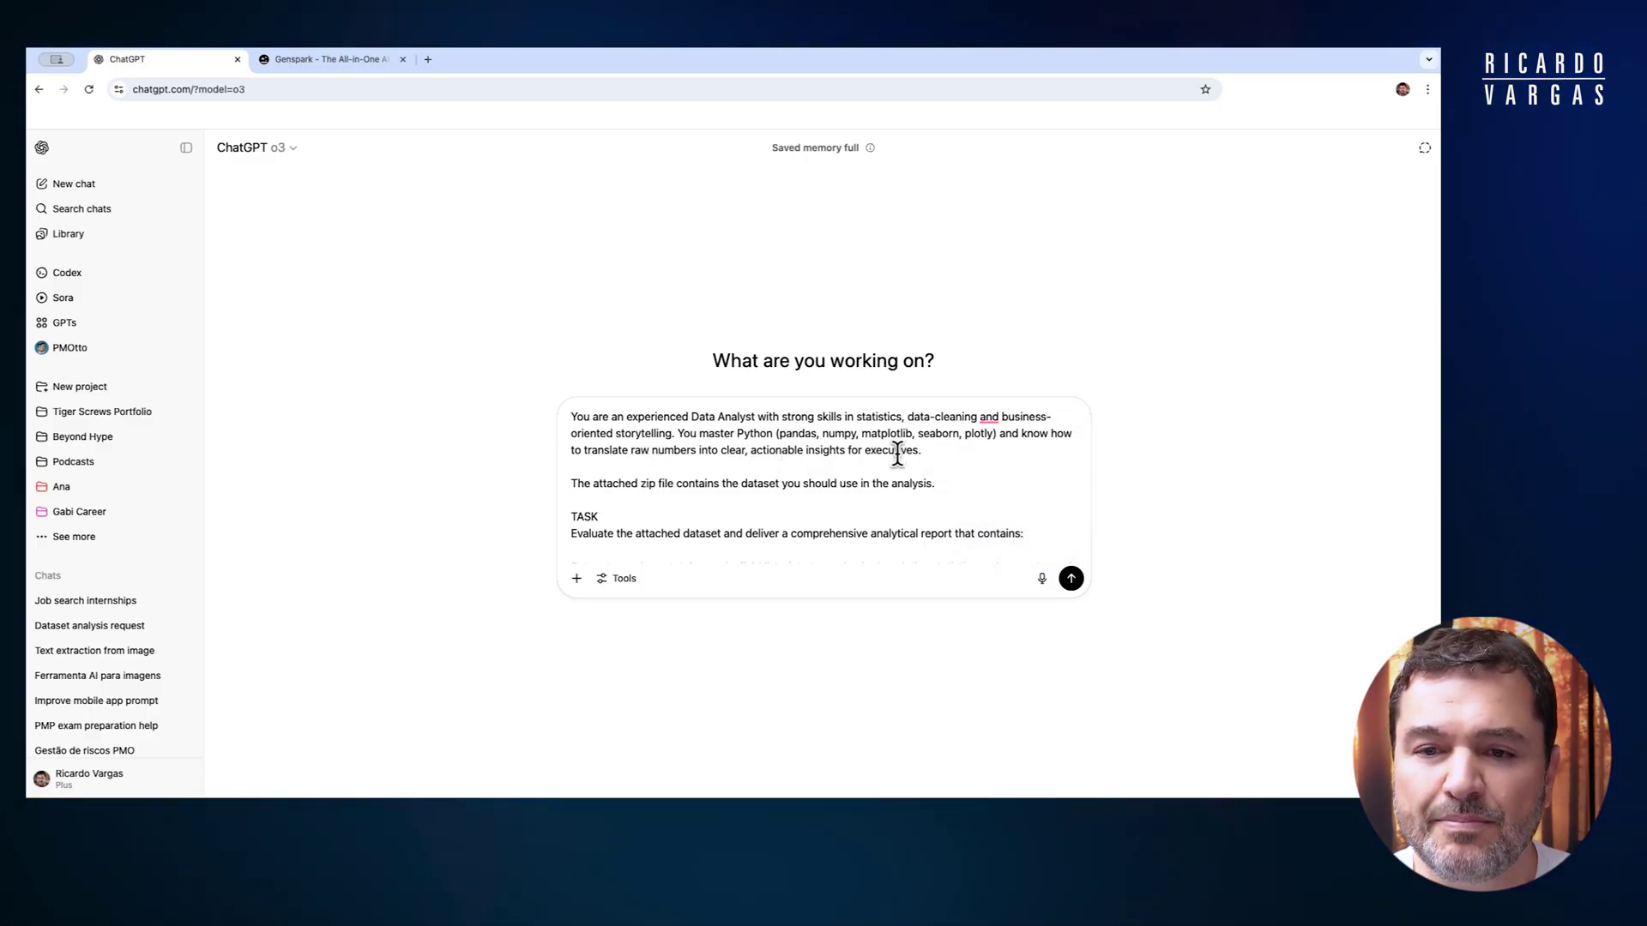
scroll(897, 455, "down", 3)
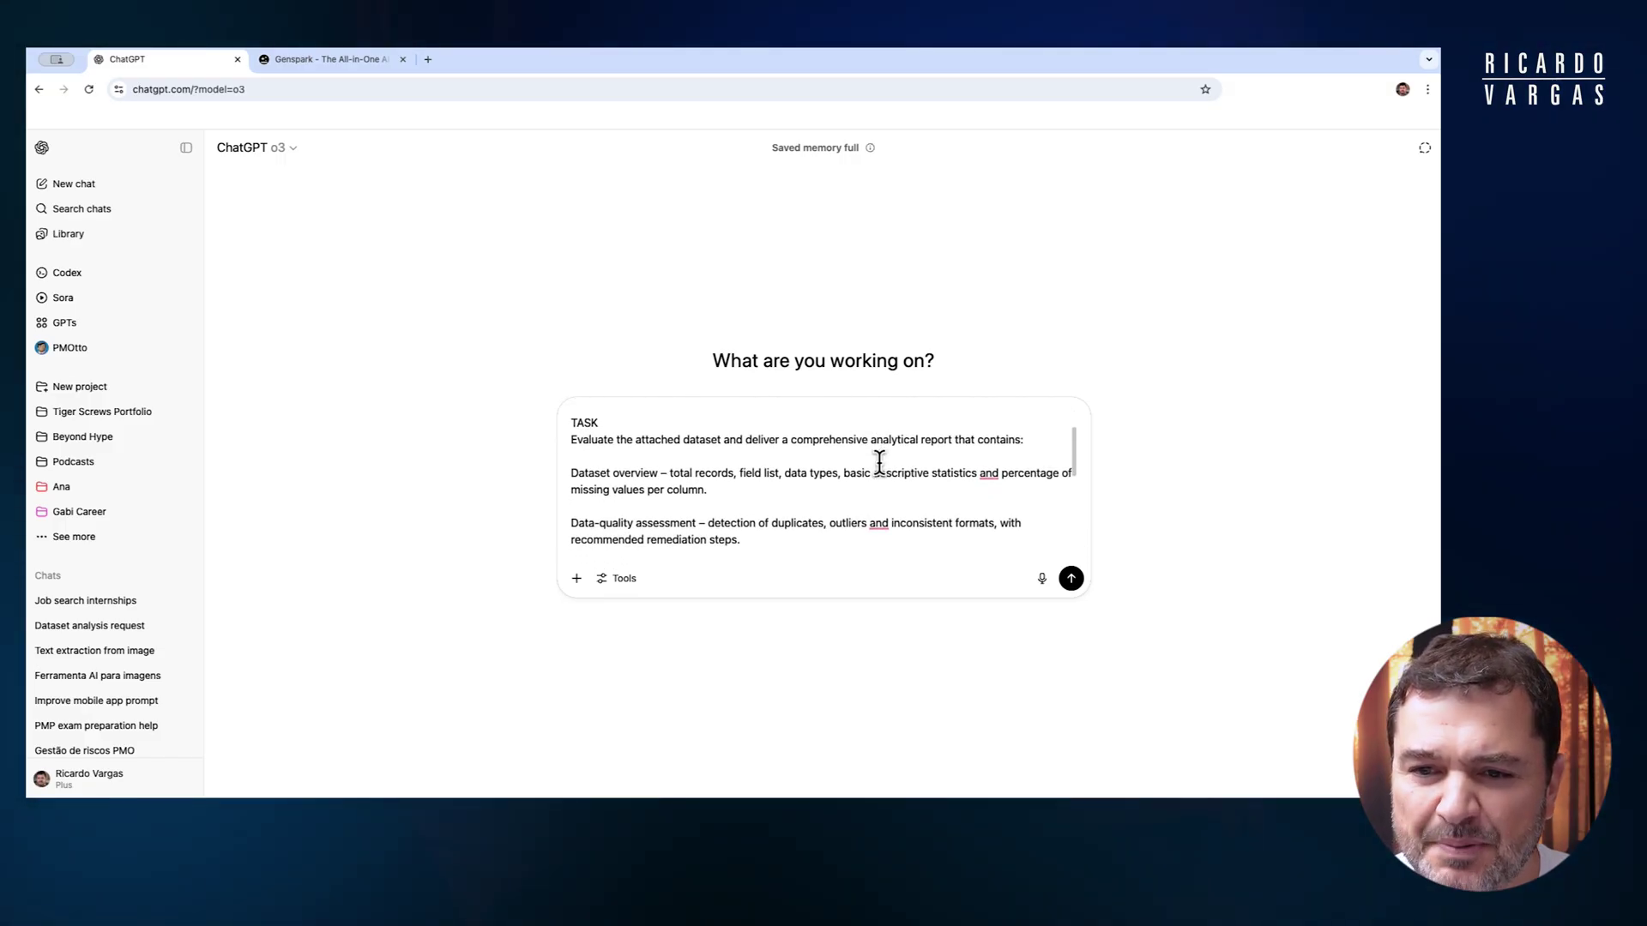
scroll(880, 464, "down", 2)
scroll(878, 464, "up", 1)
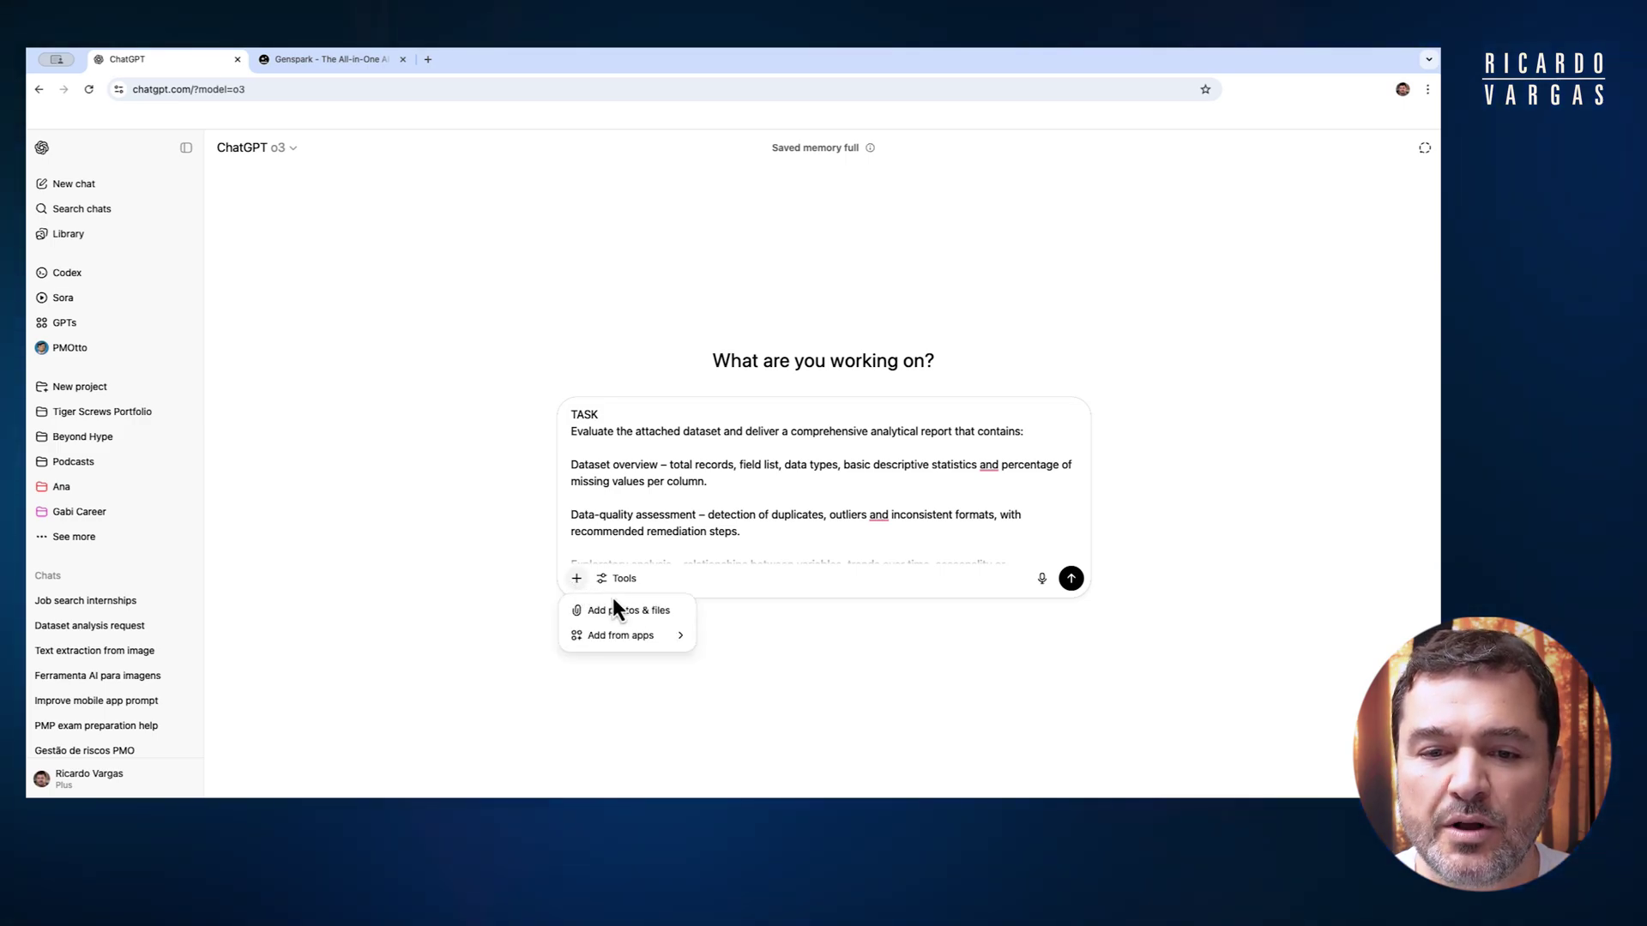
- Attach Hospital Patient Records.zip from the Videos Esfera folder to the prompt
left_click(624, 611)
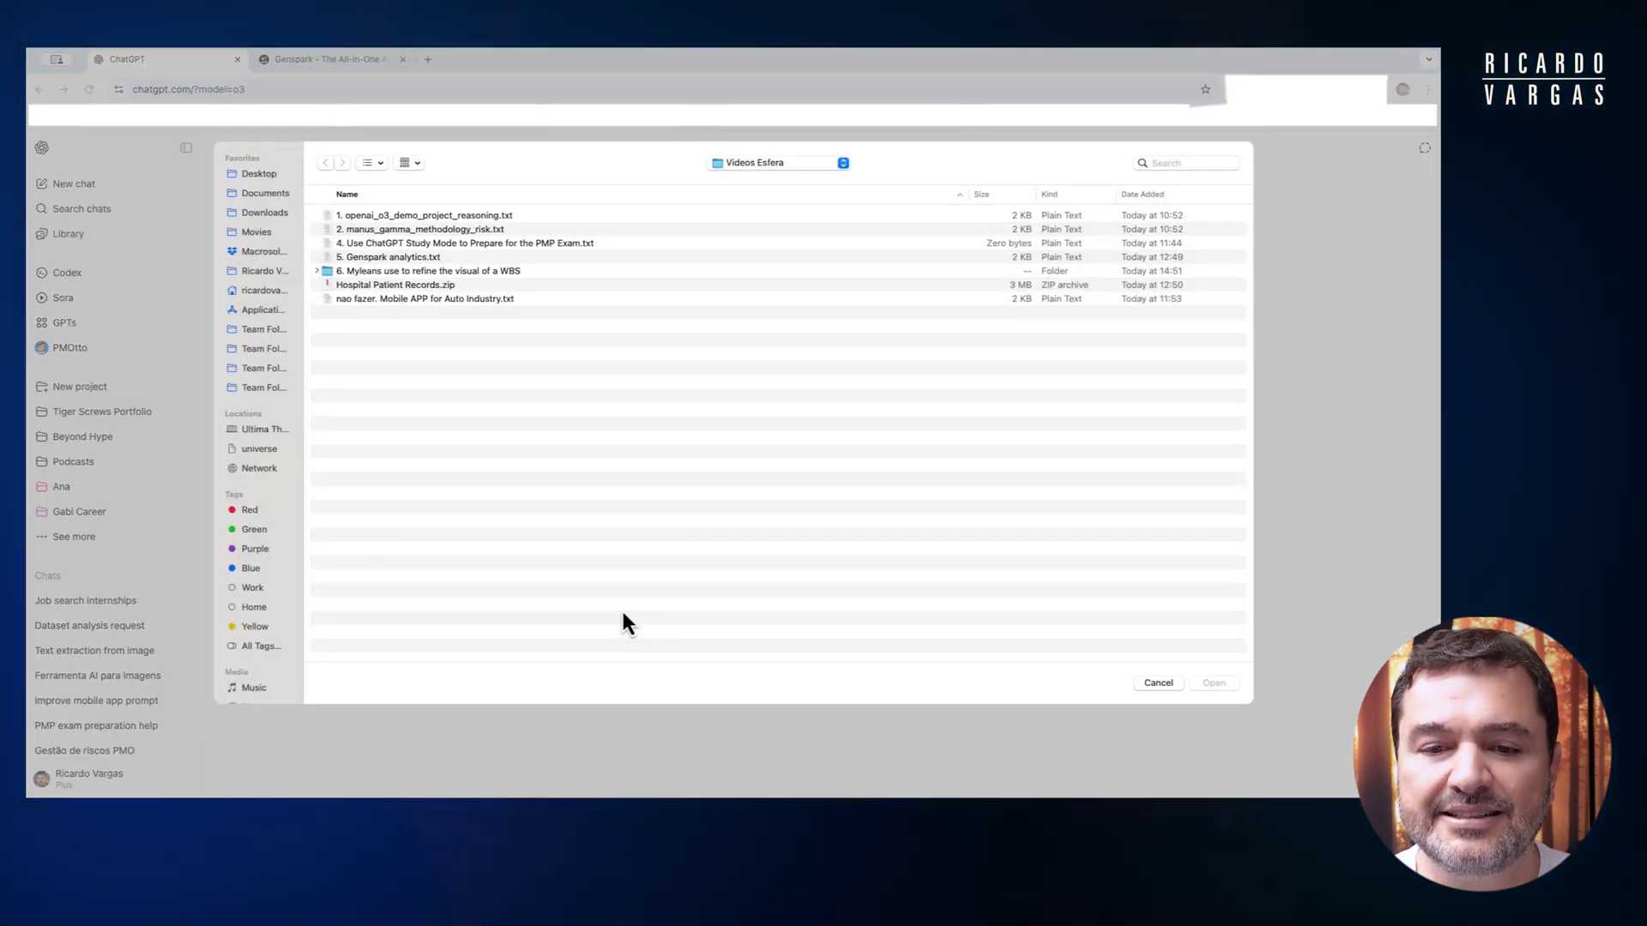
left_click(395, 288)
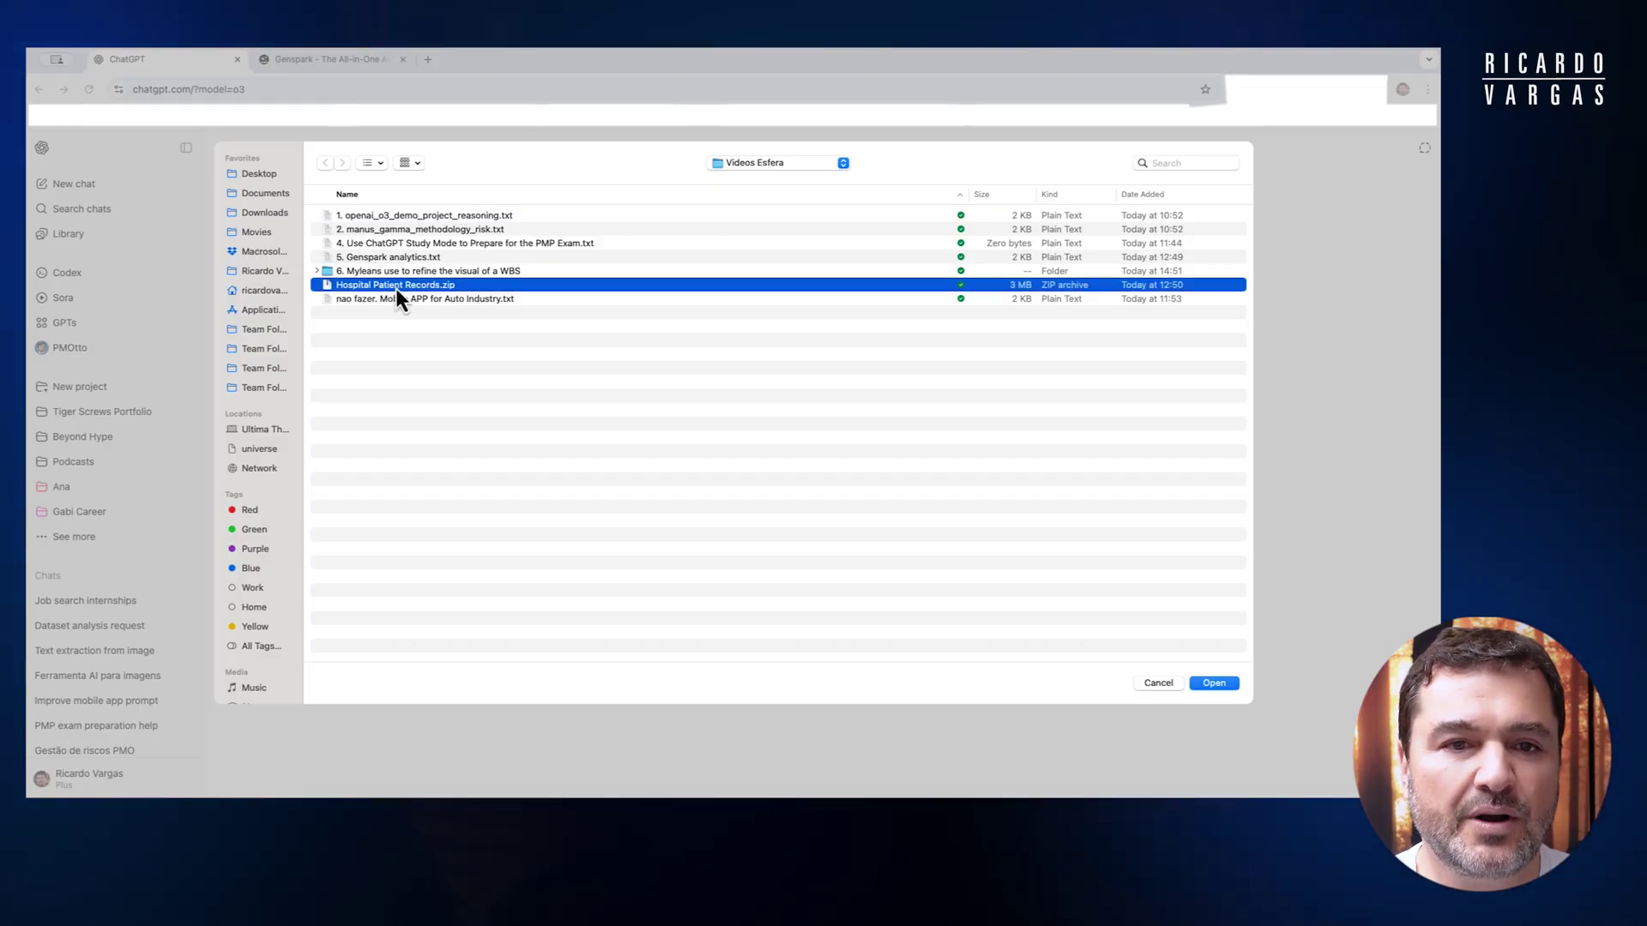
left_click(1216, 684)
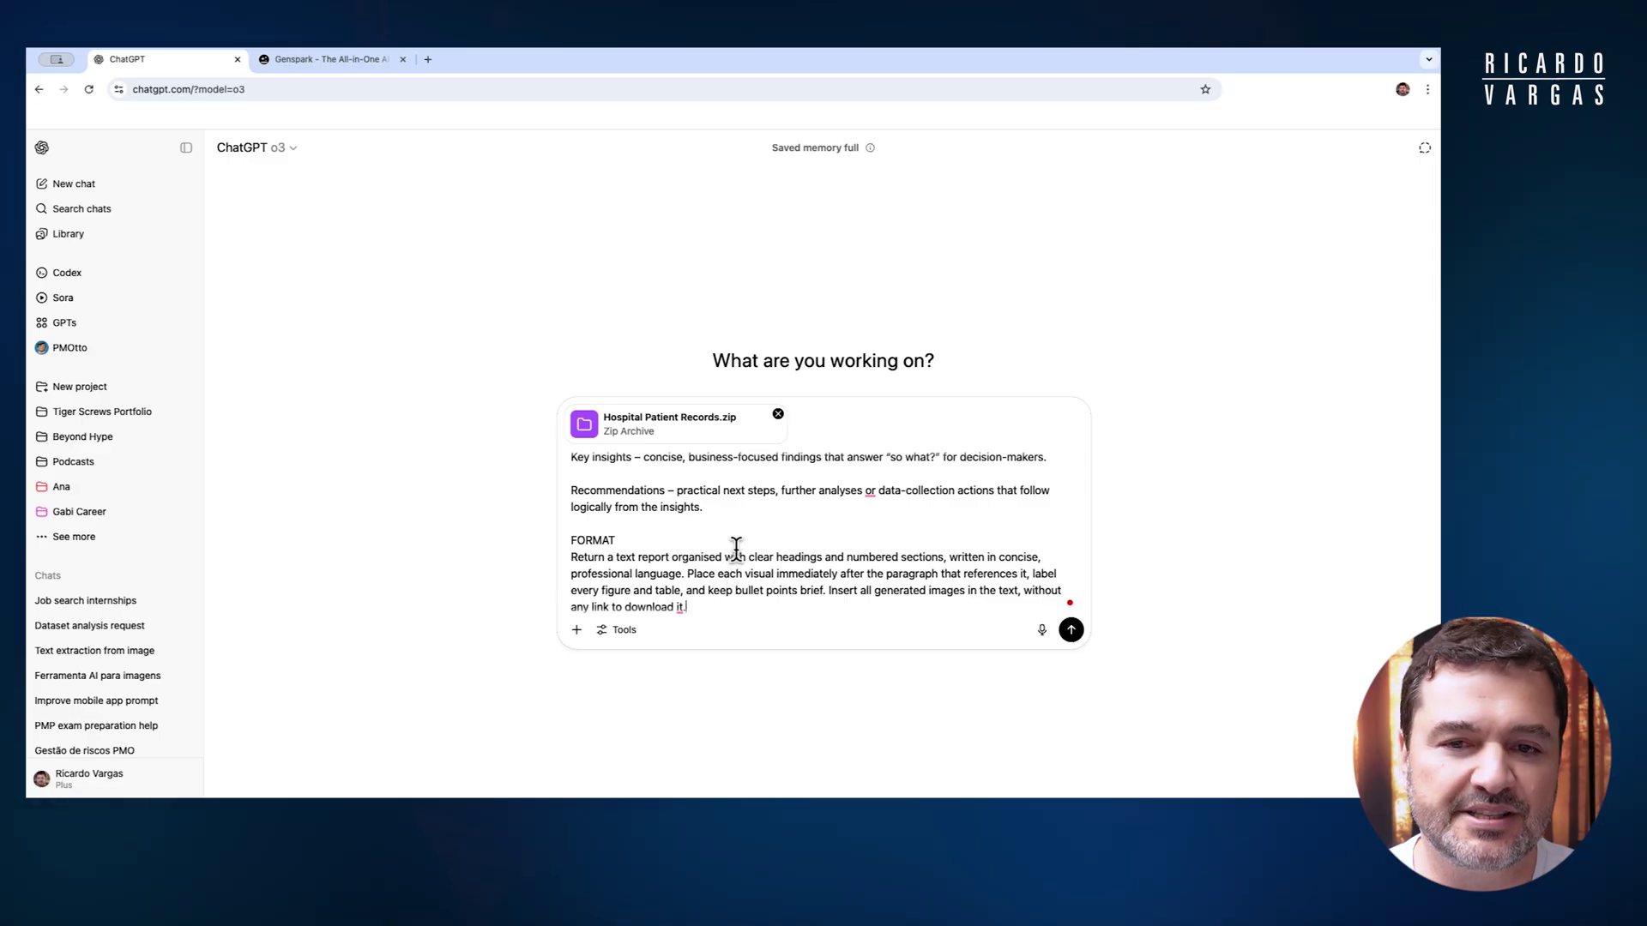
- Review the prompt's FORMAT section, then send it with the hospital records zip
scroll(736, 546, "up", 5)
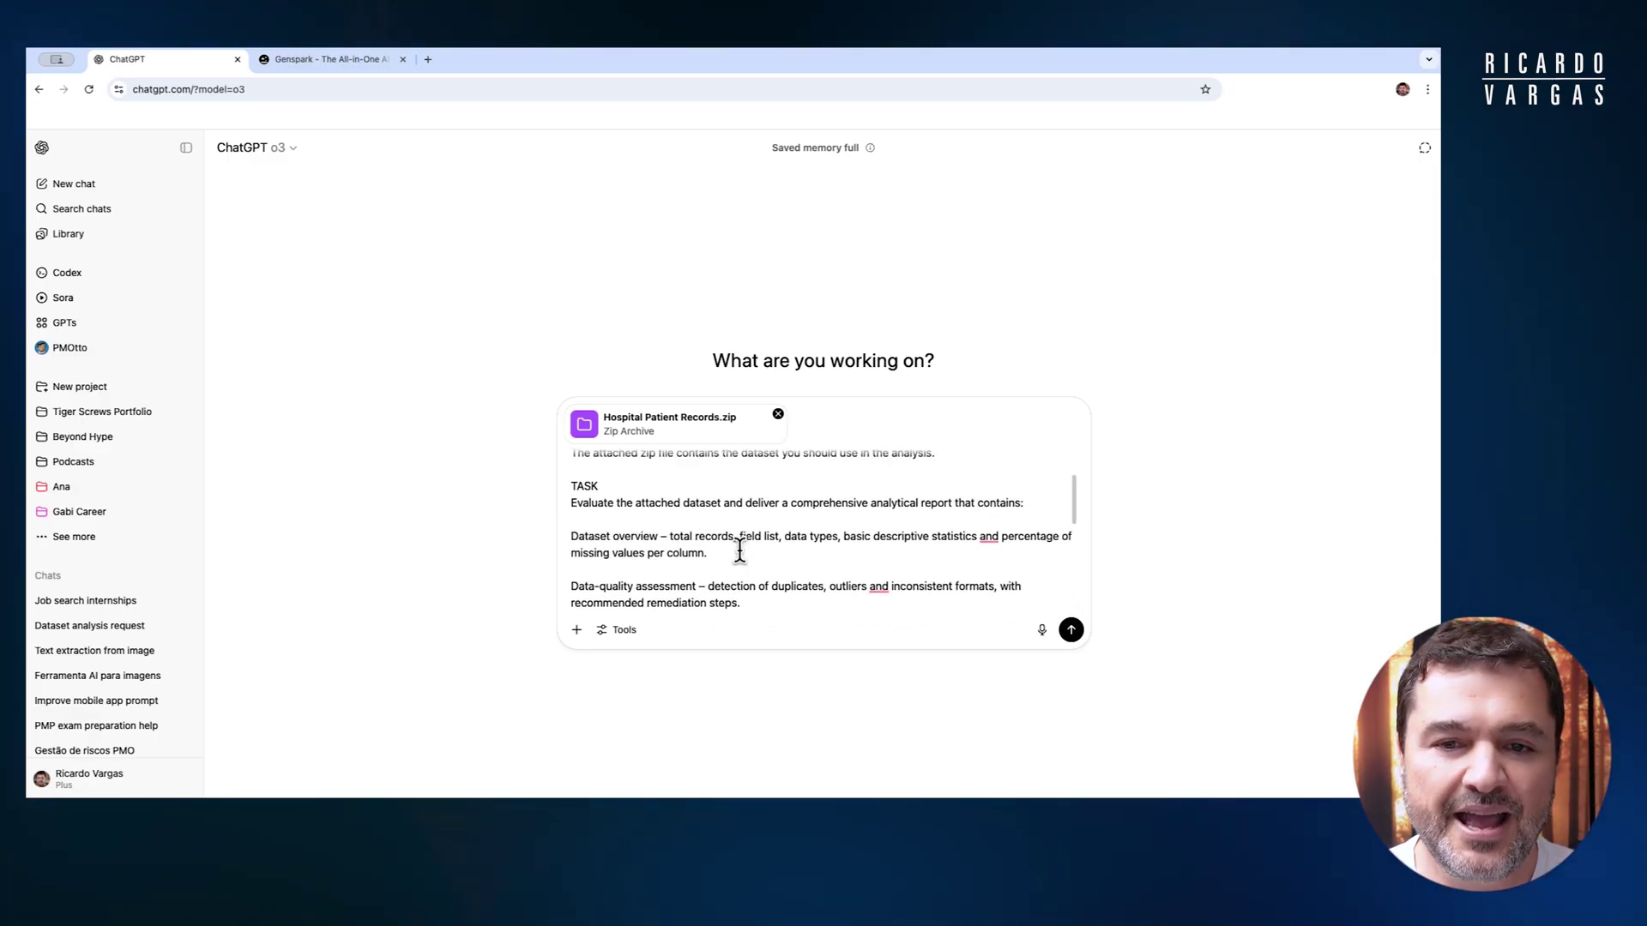
scroll(739, 549, "up", 3)
scroll(740, 548, "down", 4)
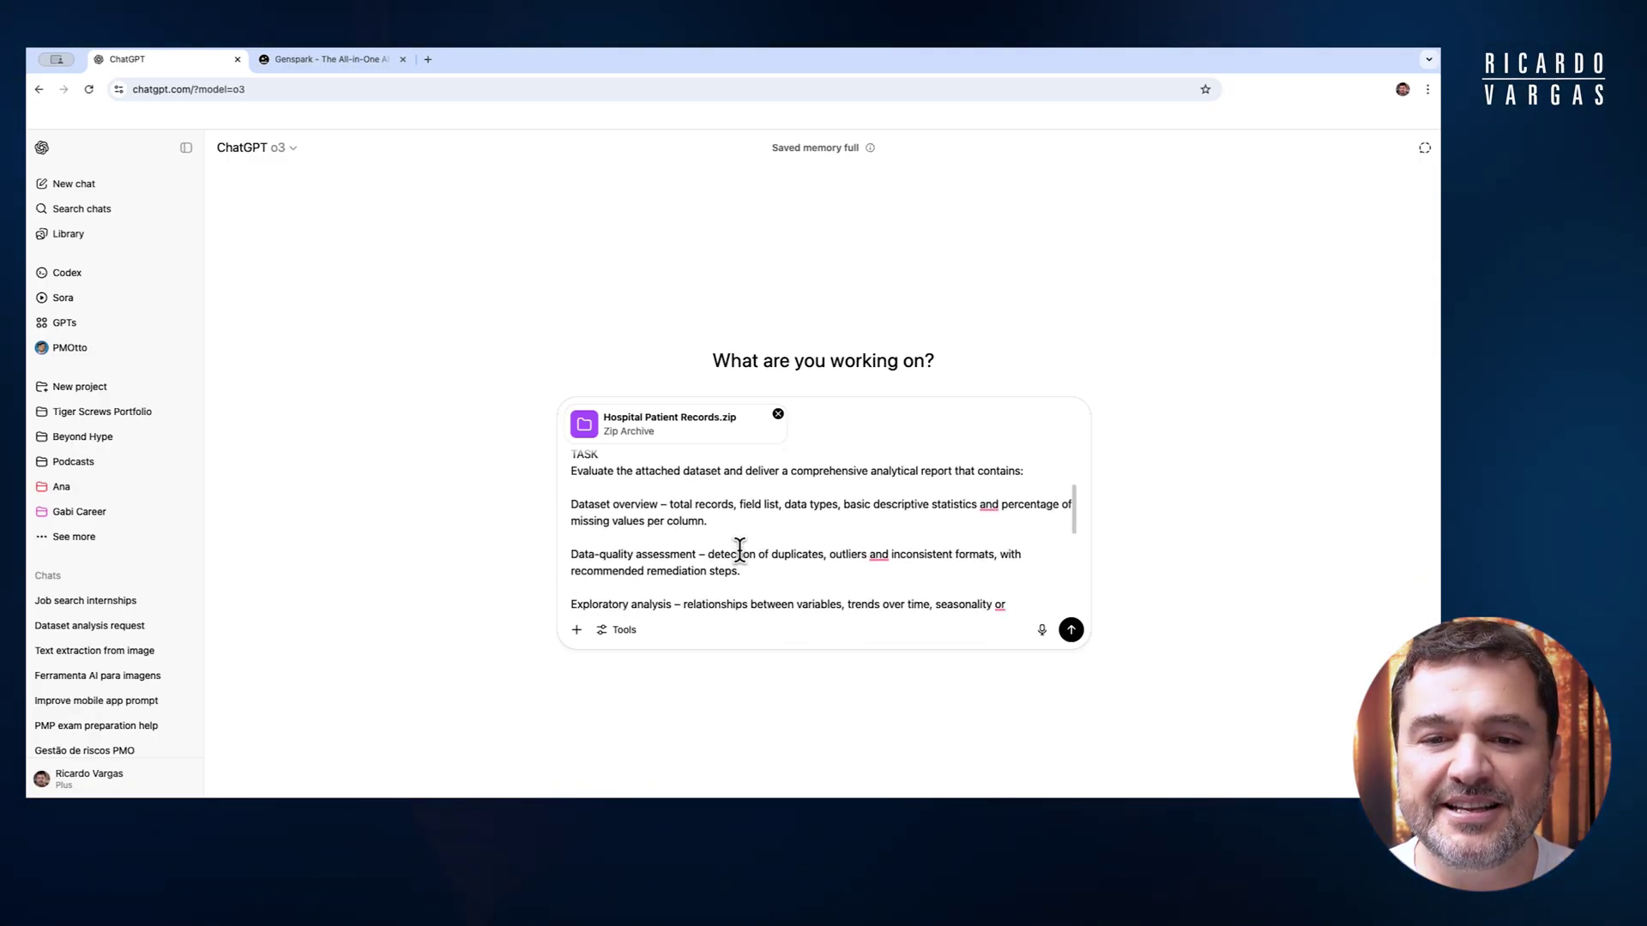
scroll(739, 549, "down", 2)
scroll(670, 515, "down", 5)
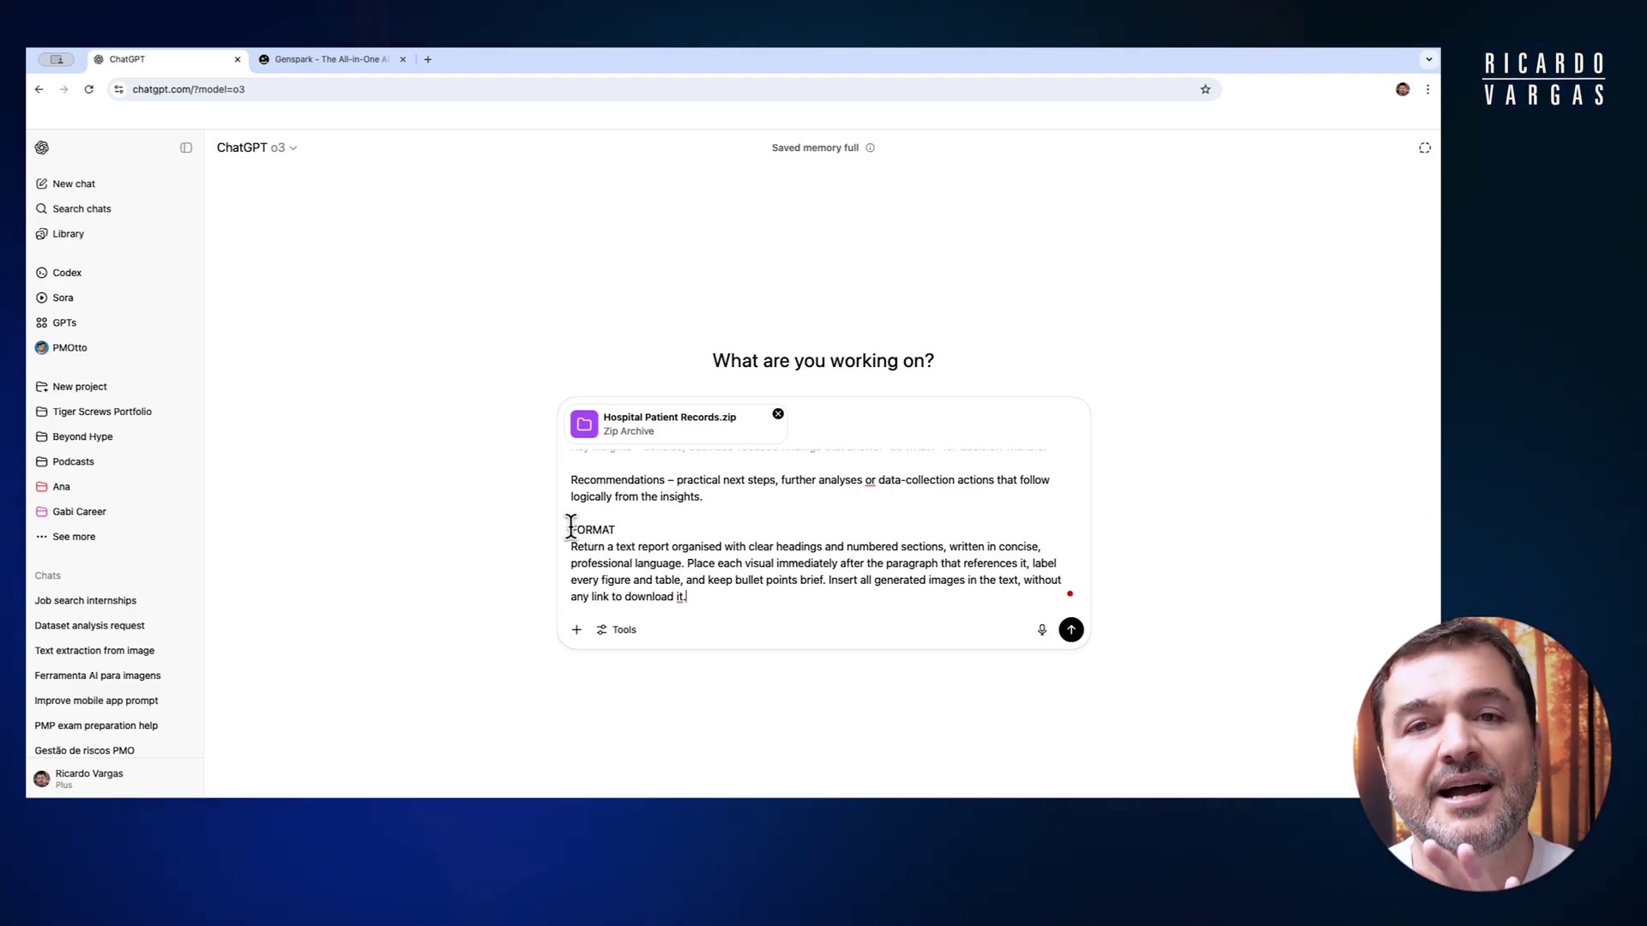
left_click_drag(653, 547, 719, 549)
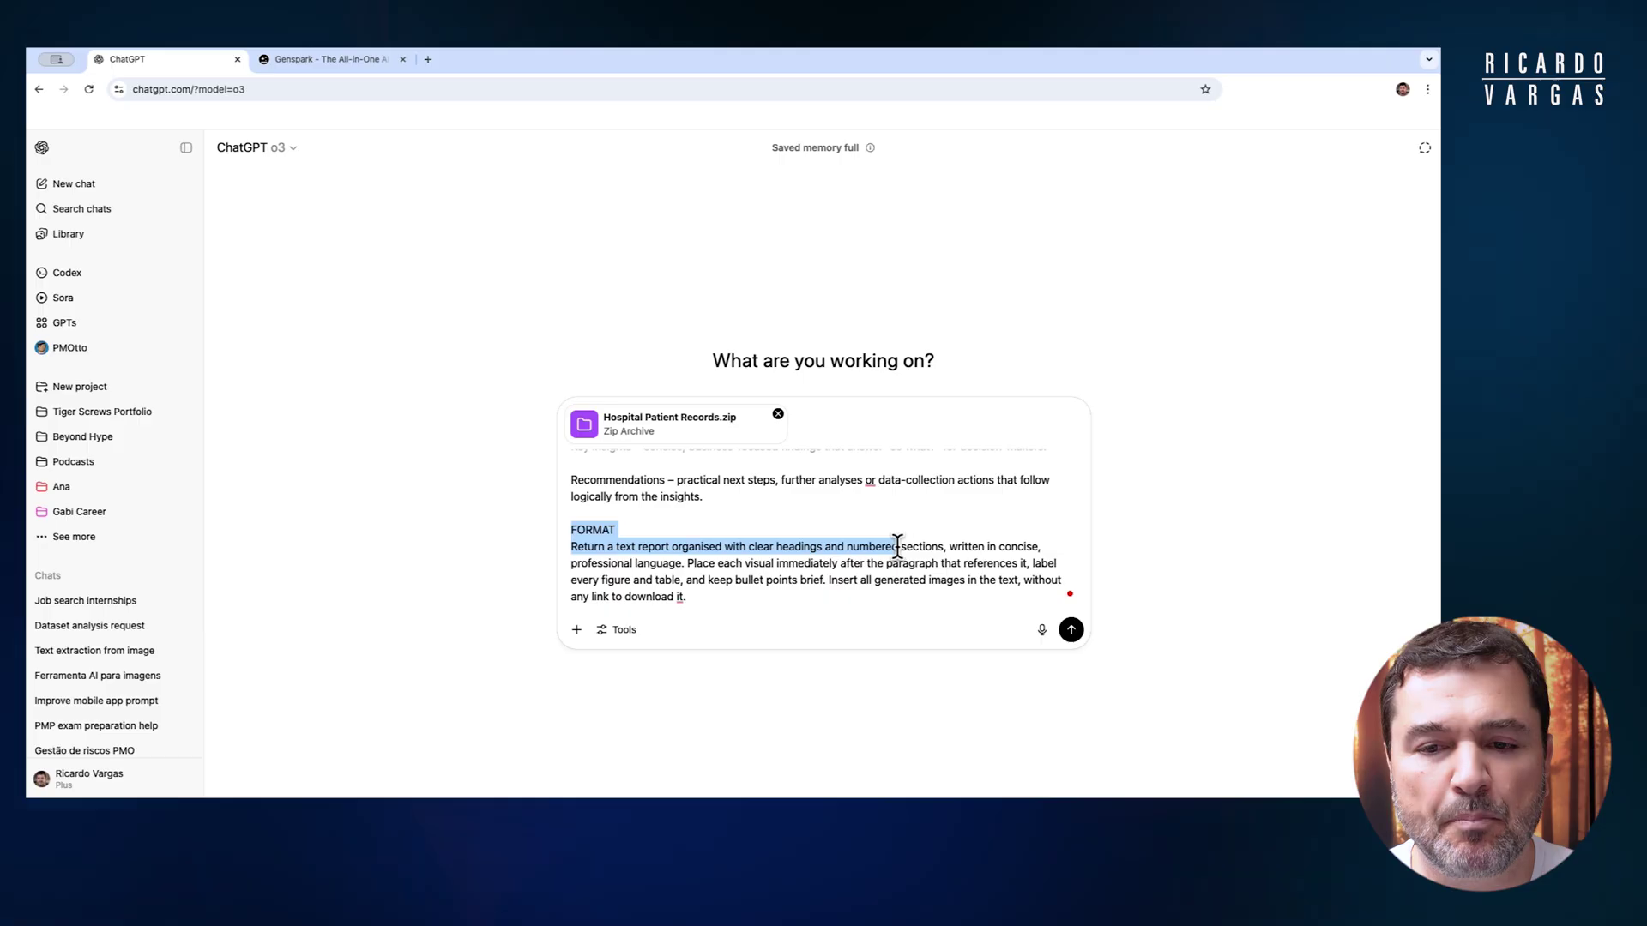
left_click(713, 598)
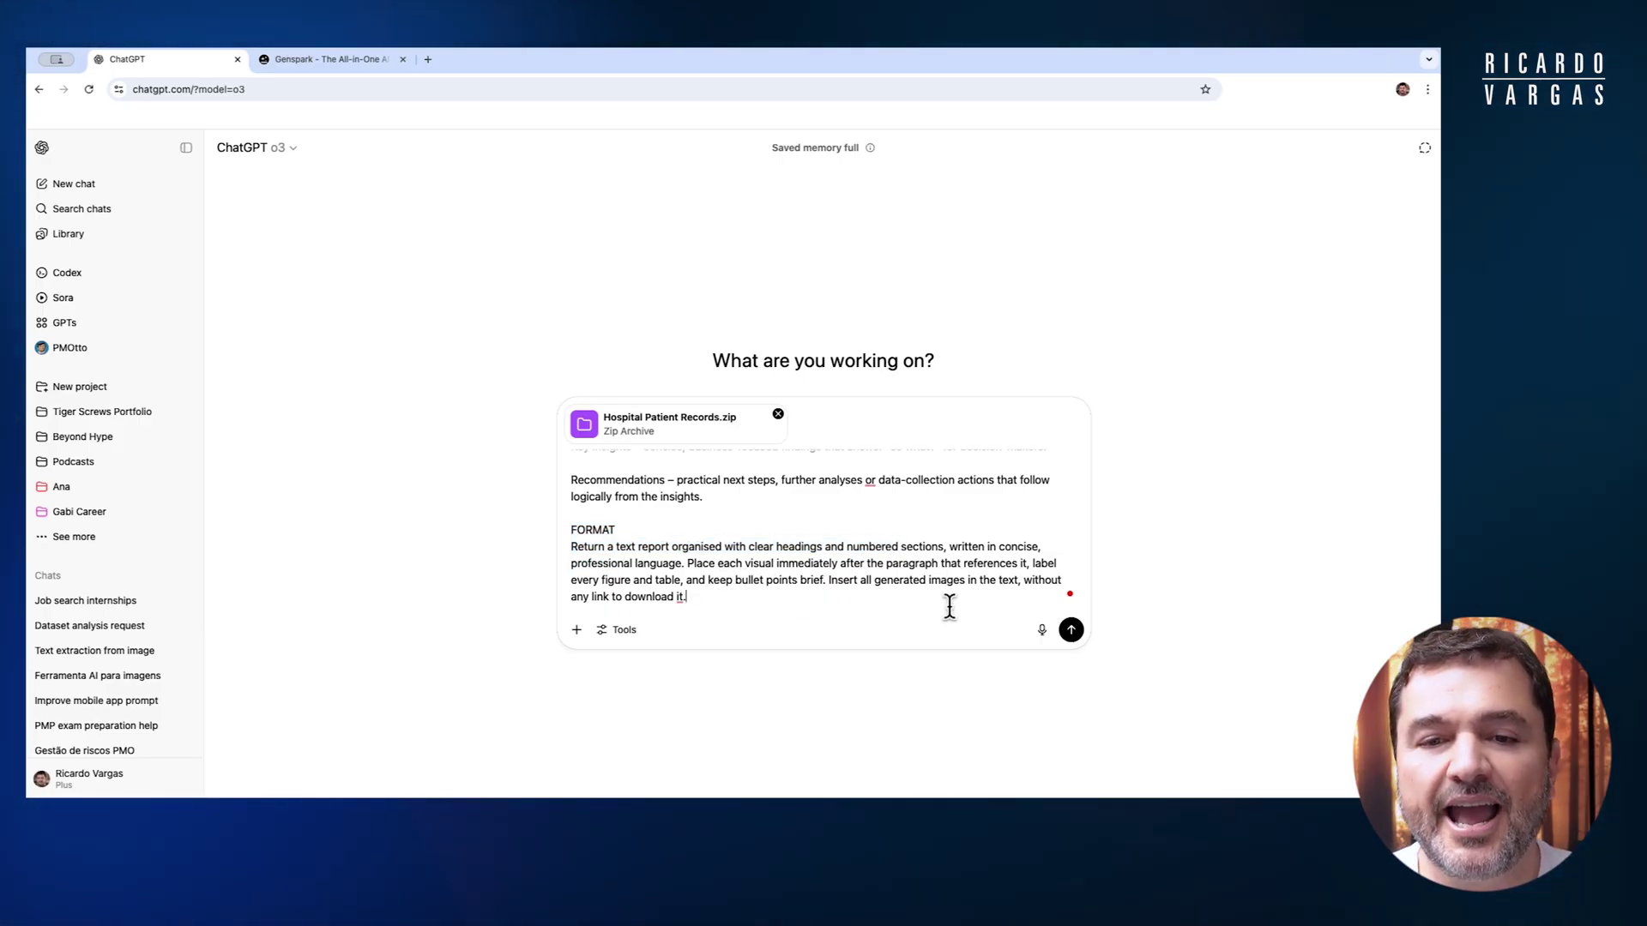
left_click(1071, 632)
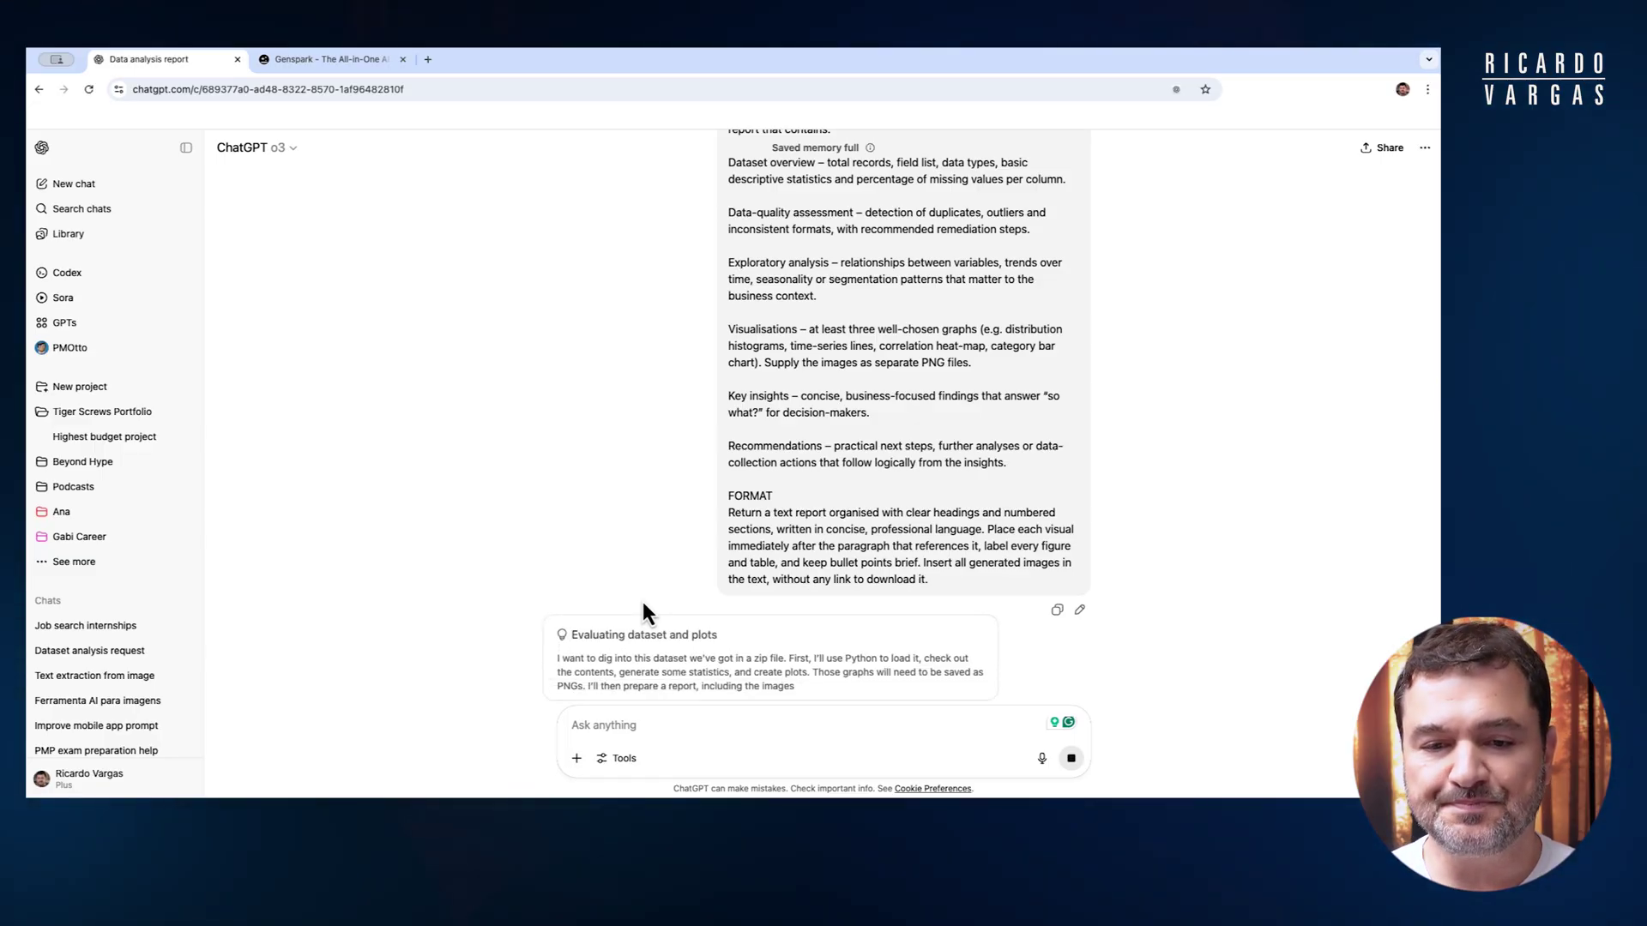
- Follow the o3 reply as it writes the report up to section 4, Key Business Insights
scroll(660, 635, "down", 2)
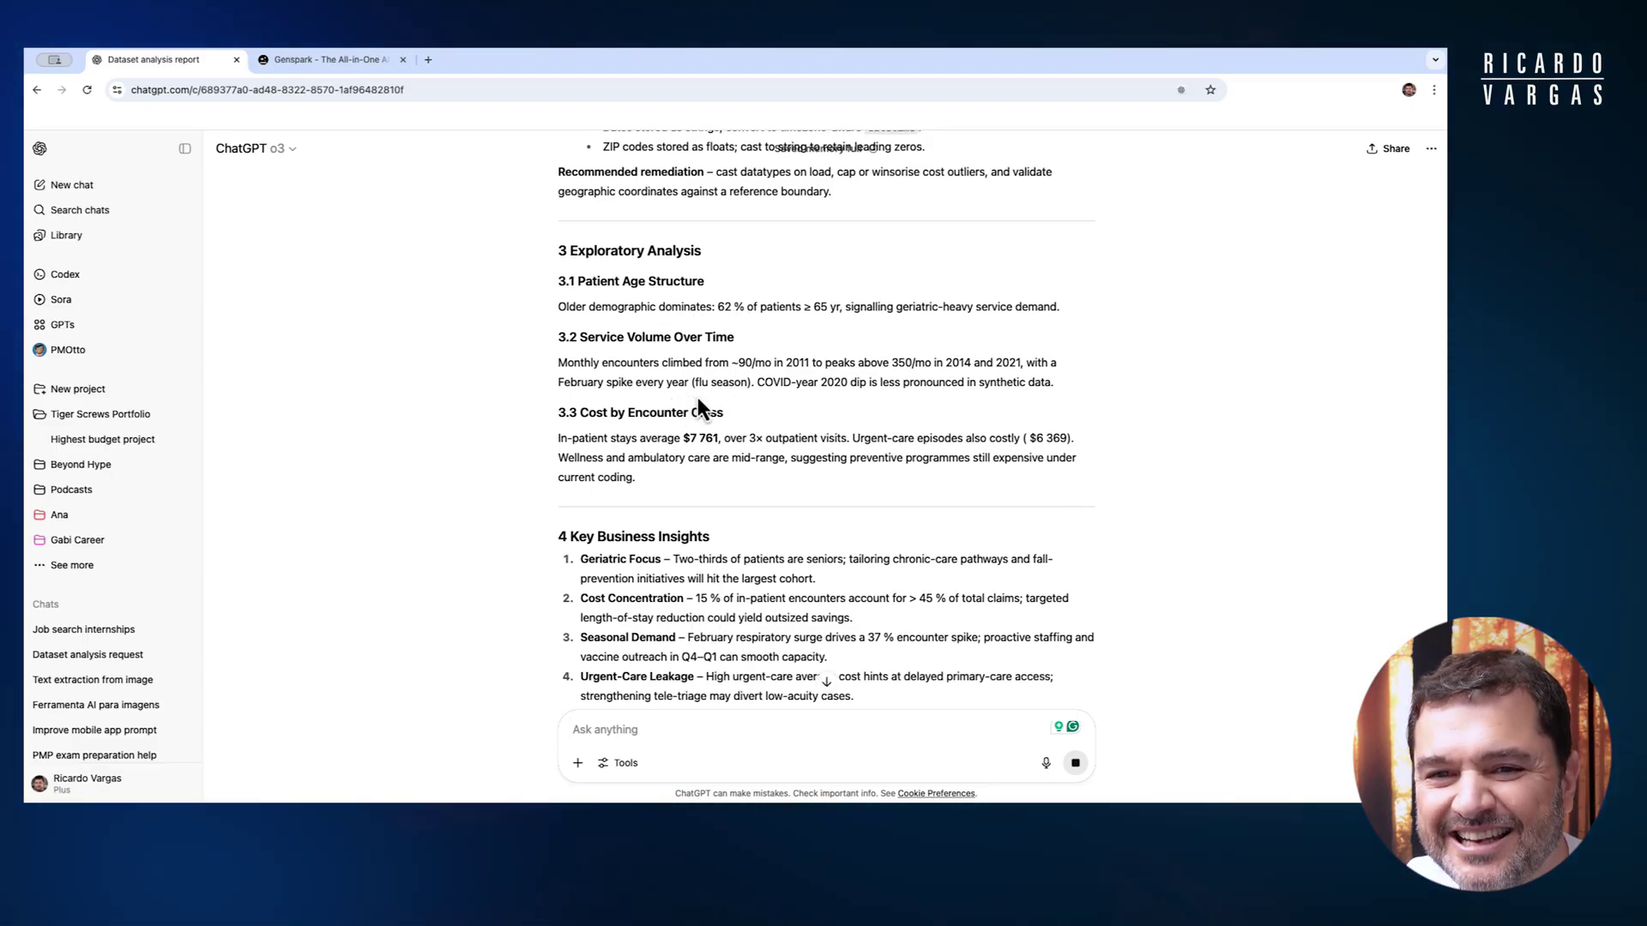
- Copy the Comprehensive Analytical Report from its title through 'So What?' and switch to Genspark
scroll(713, 440, "down", 3)
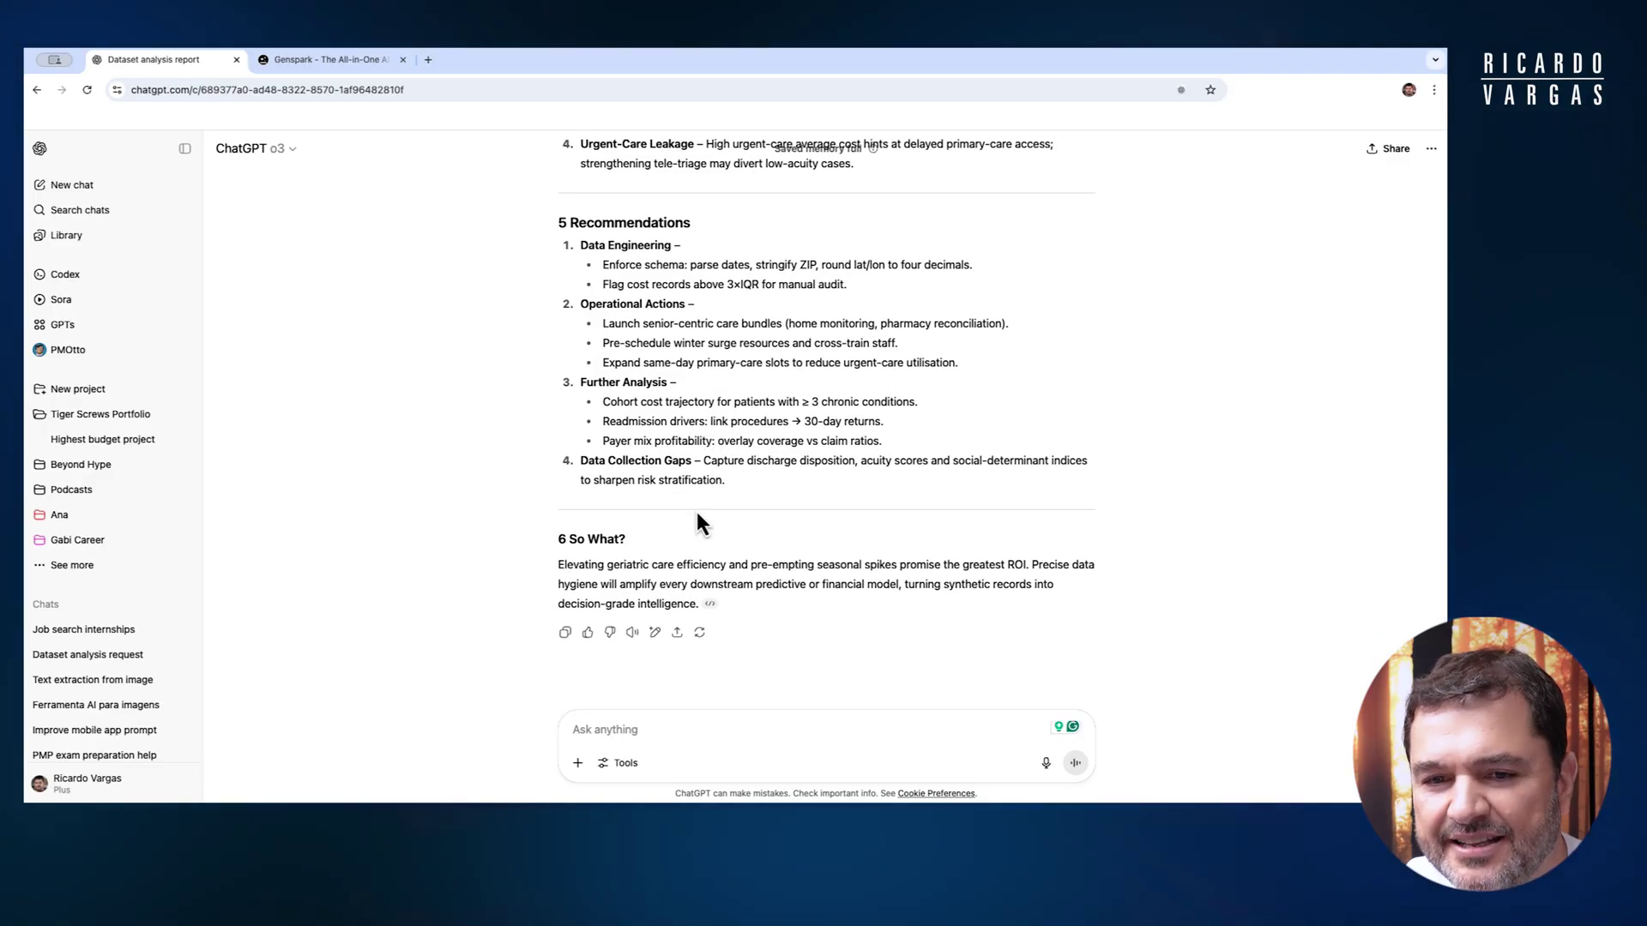
scroll(710, 476, "up", 6)
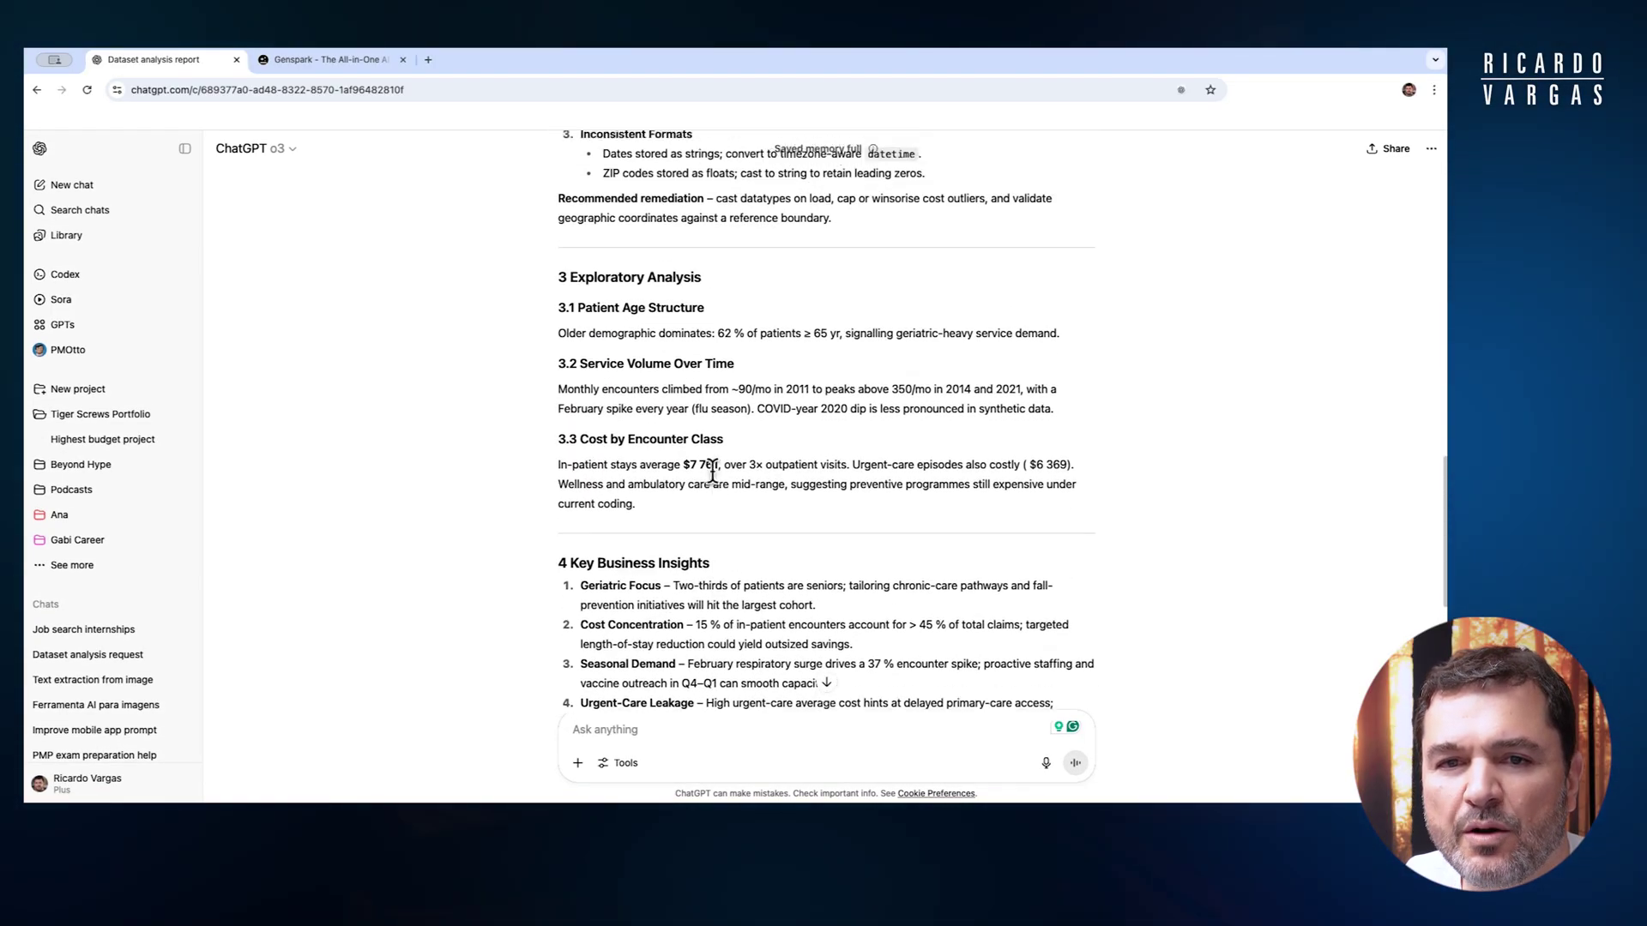
scroll(712, 470, "up", 5)
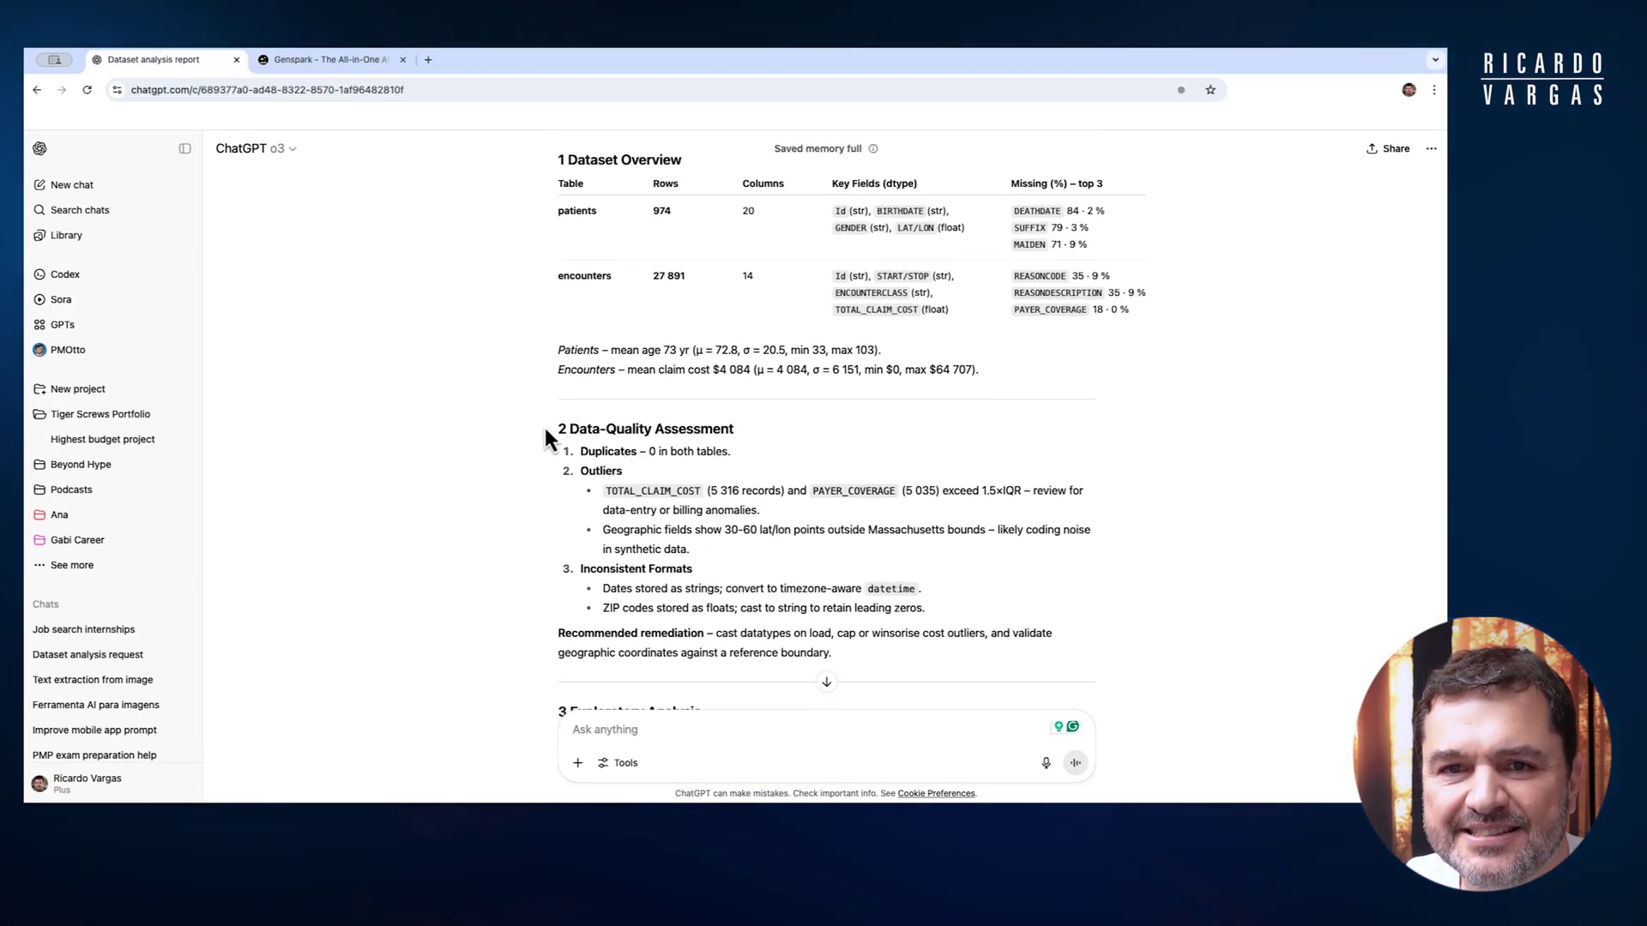
scroll(545, 427, "up", 2)
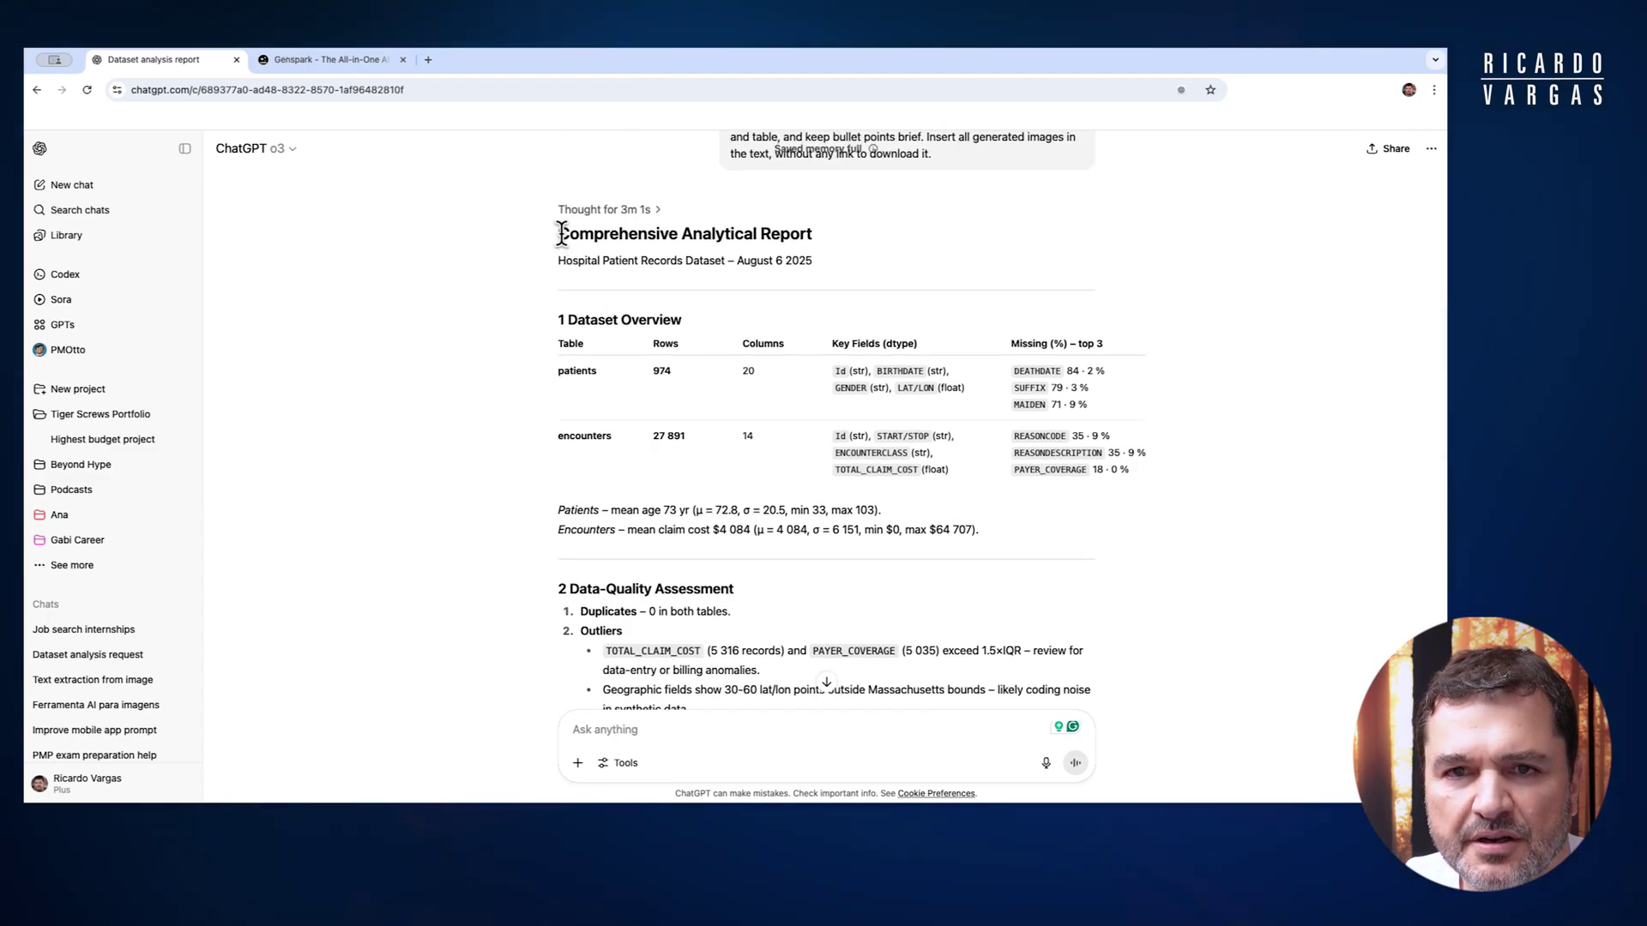
left_click_drag(588, 263, 771, 665)
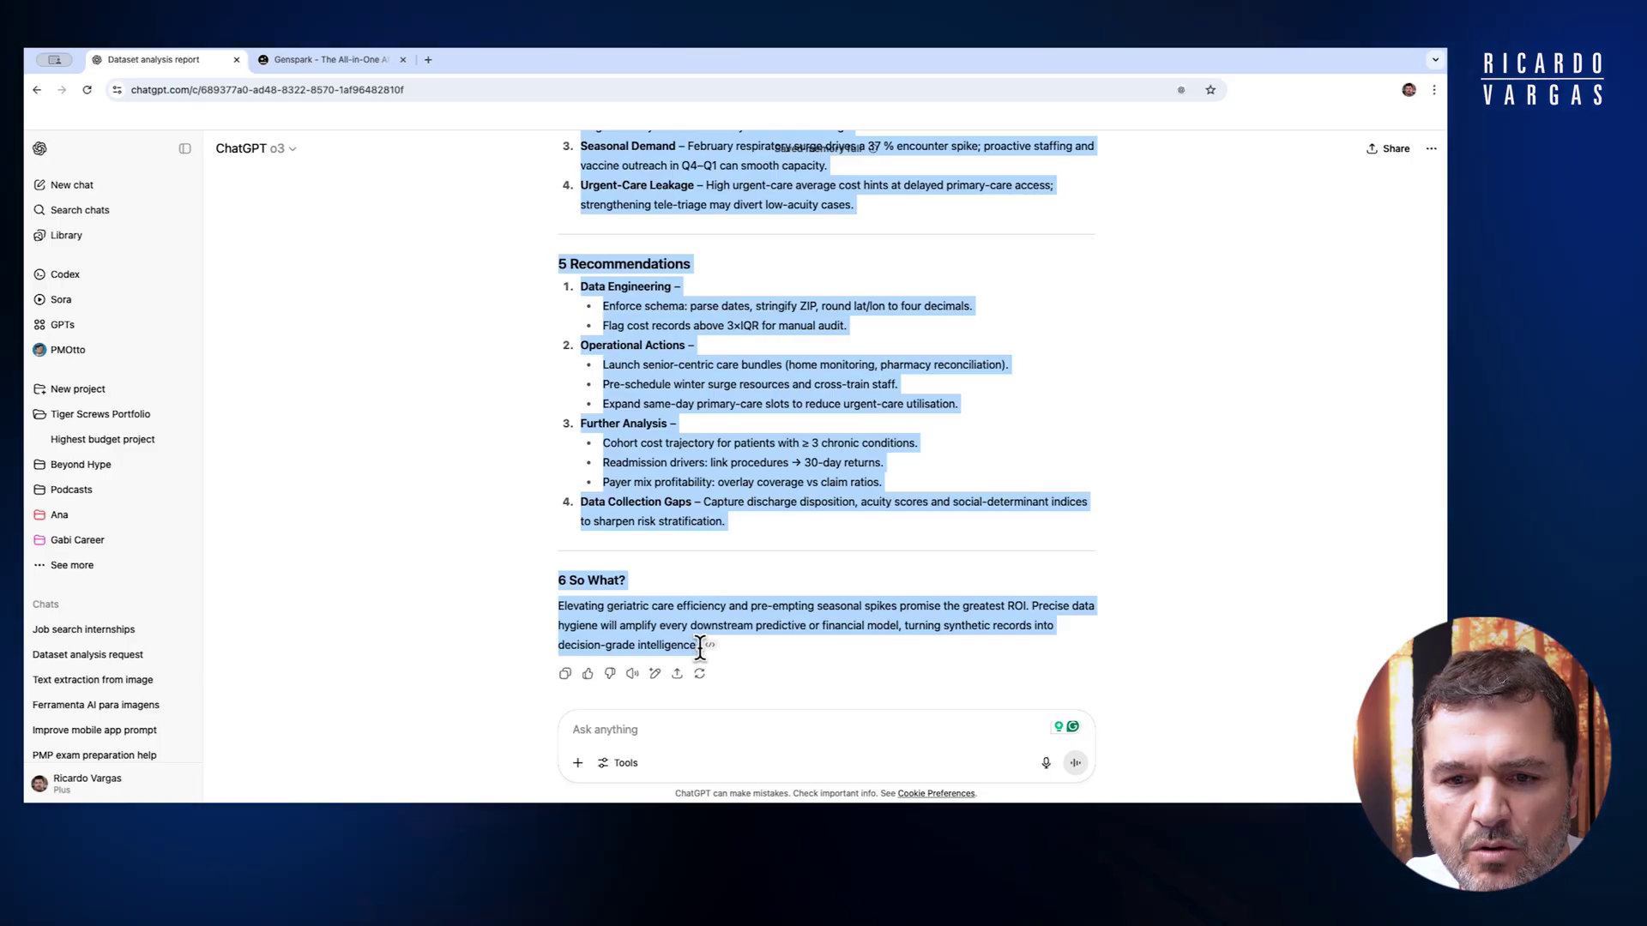
right_click(645, 635)
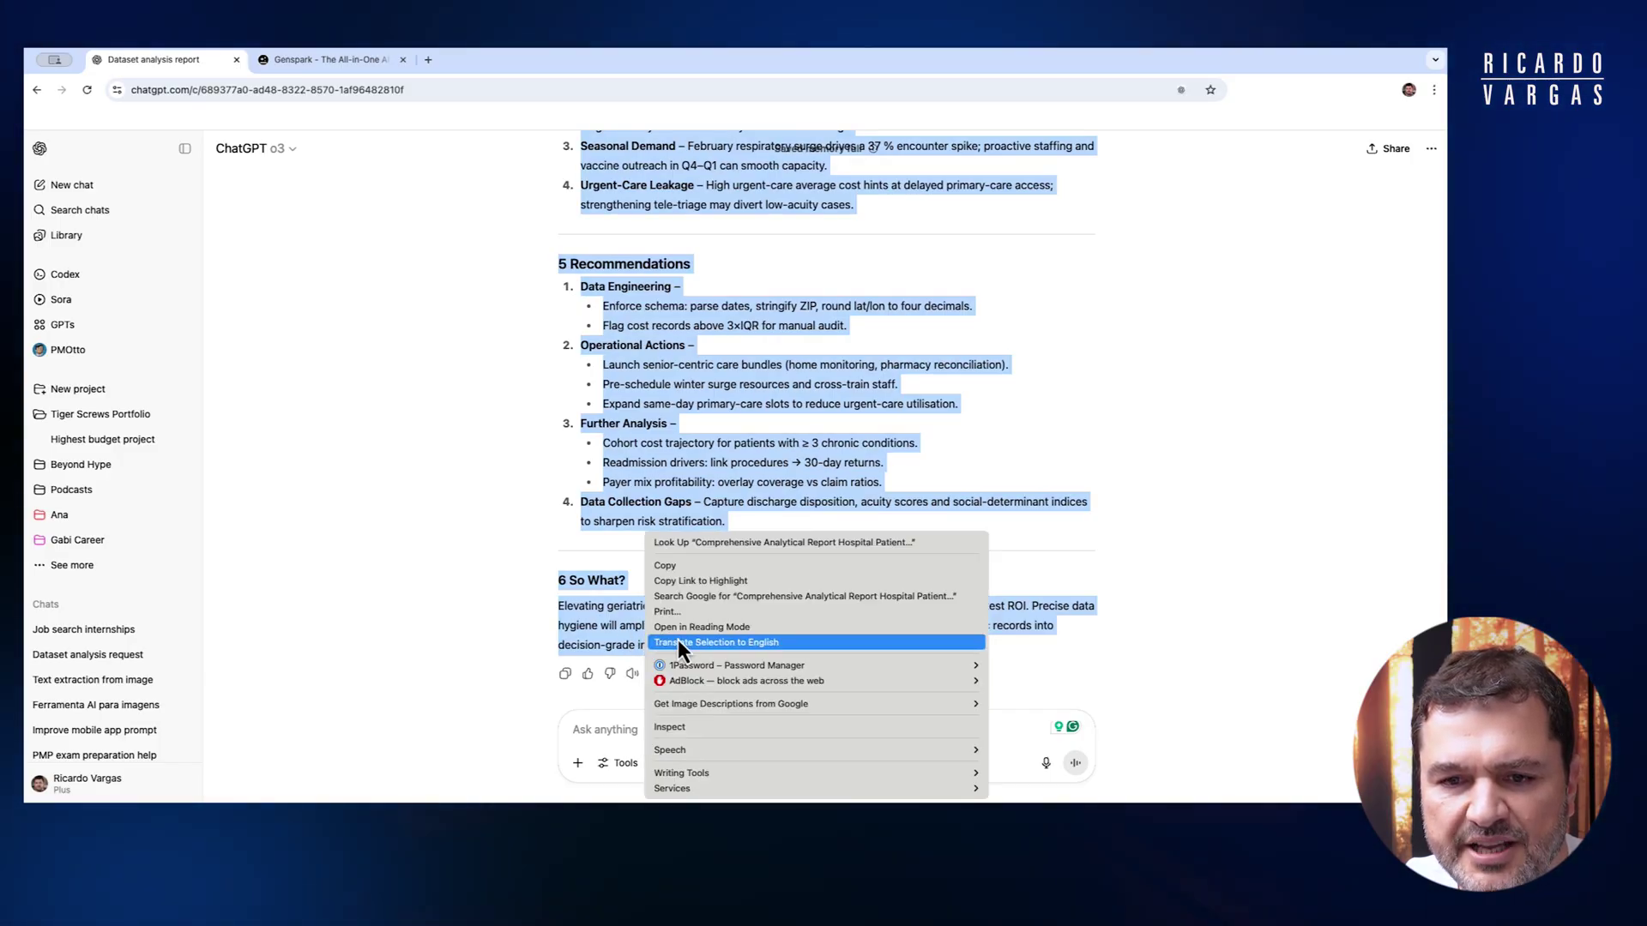
left_click(720, 568)
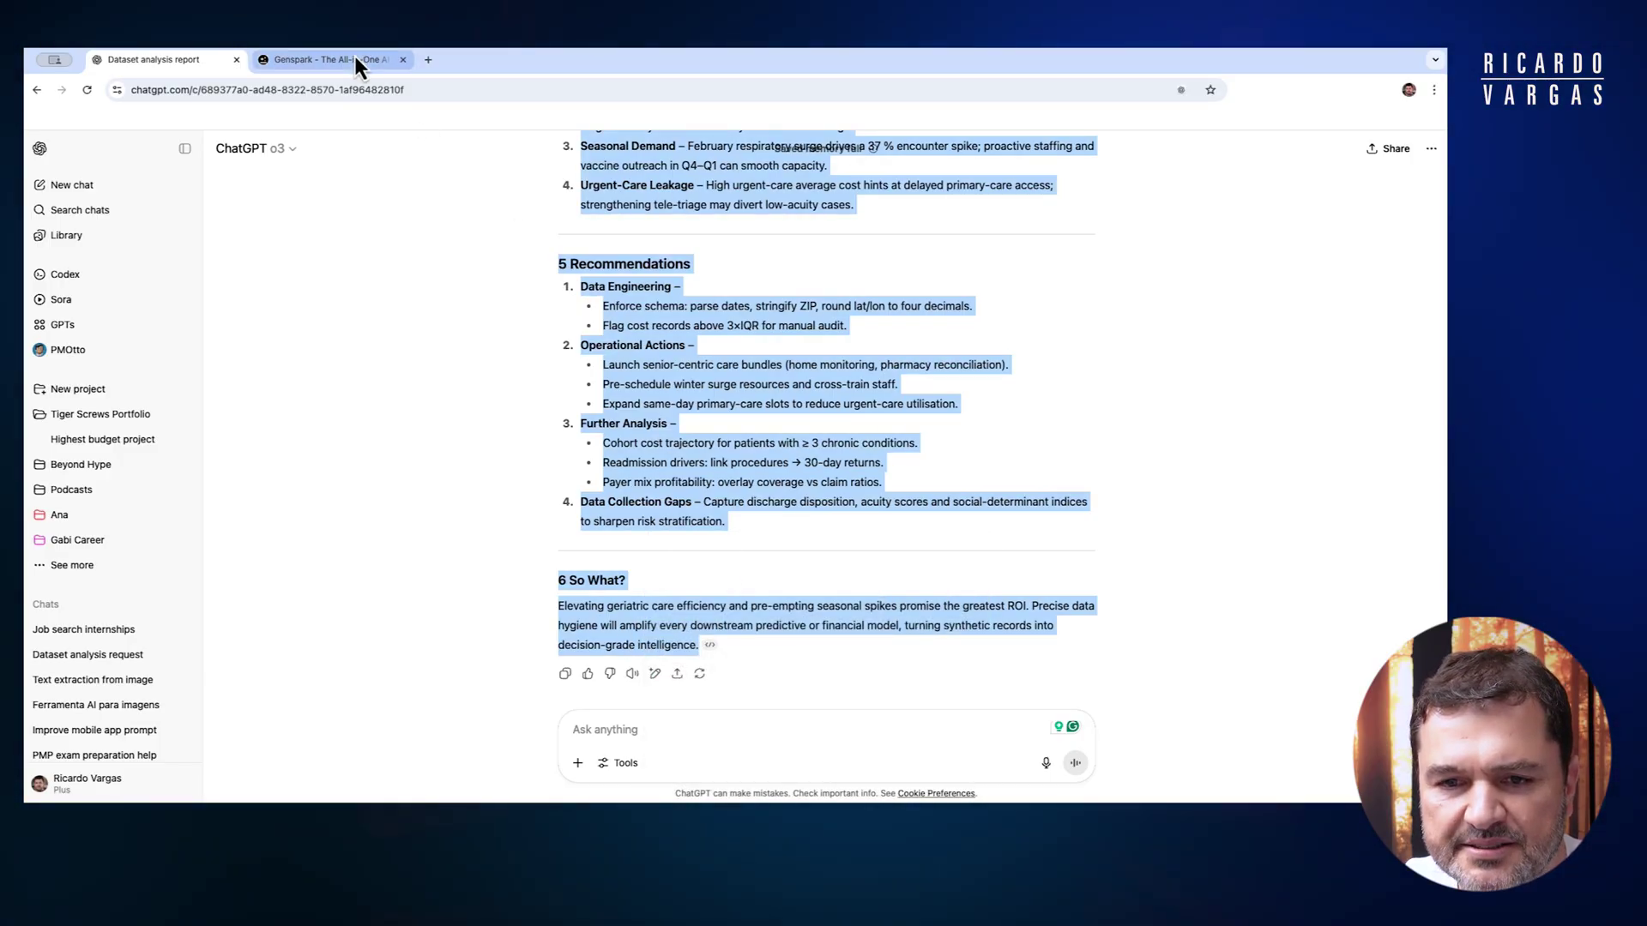
left_click(355, 58)
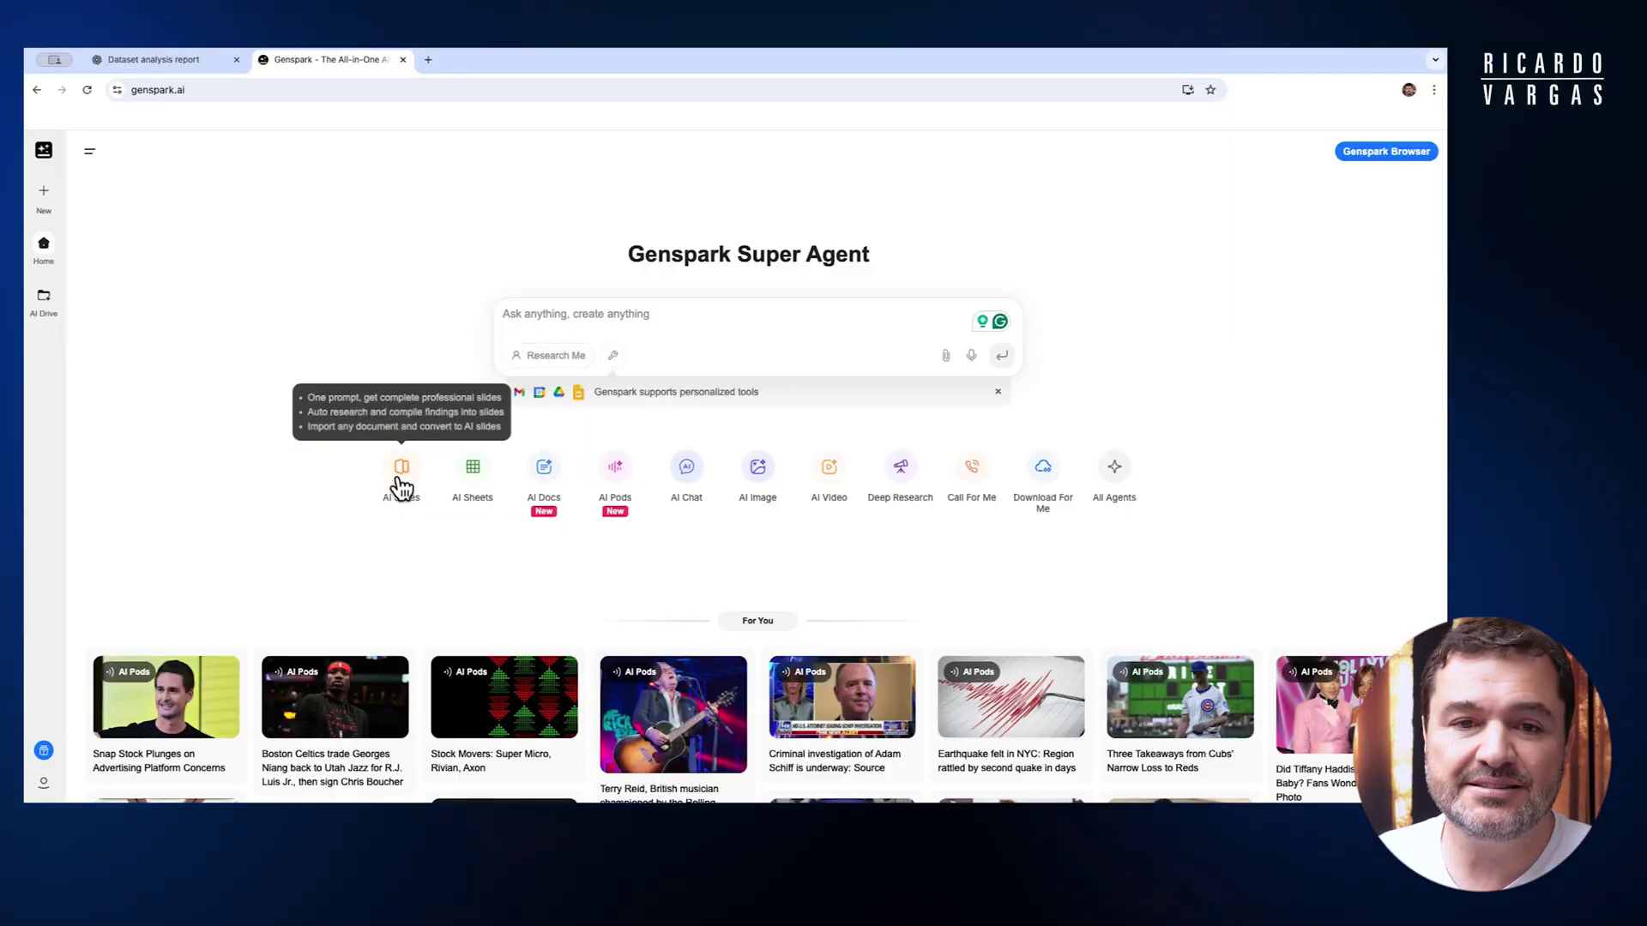
- Open the AI Slides agent from the Genspark Super Agent page
left_click(403, 470)
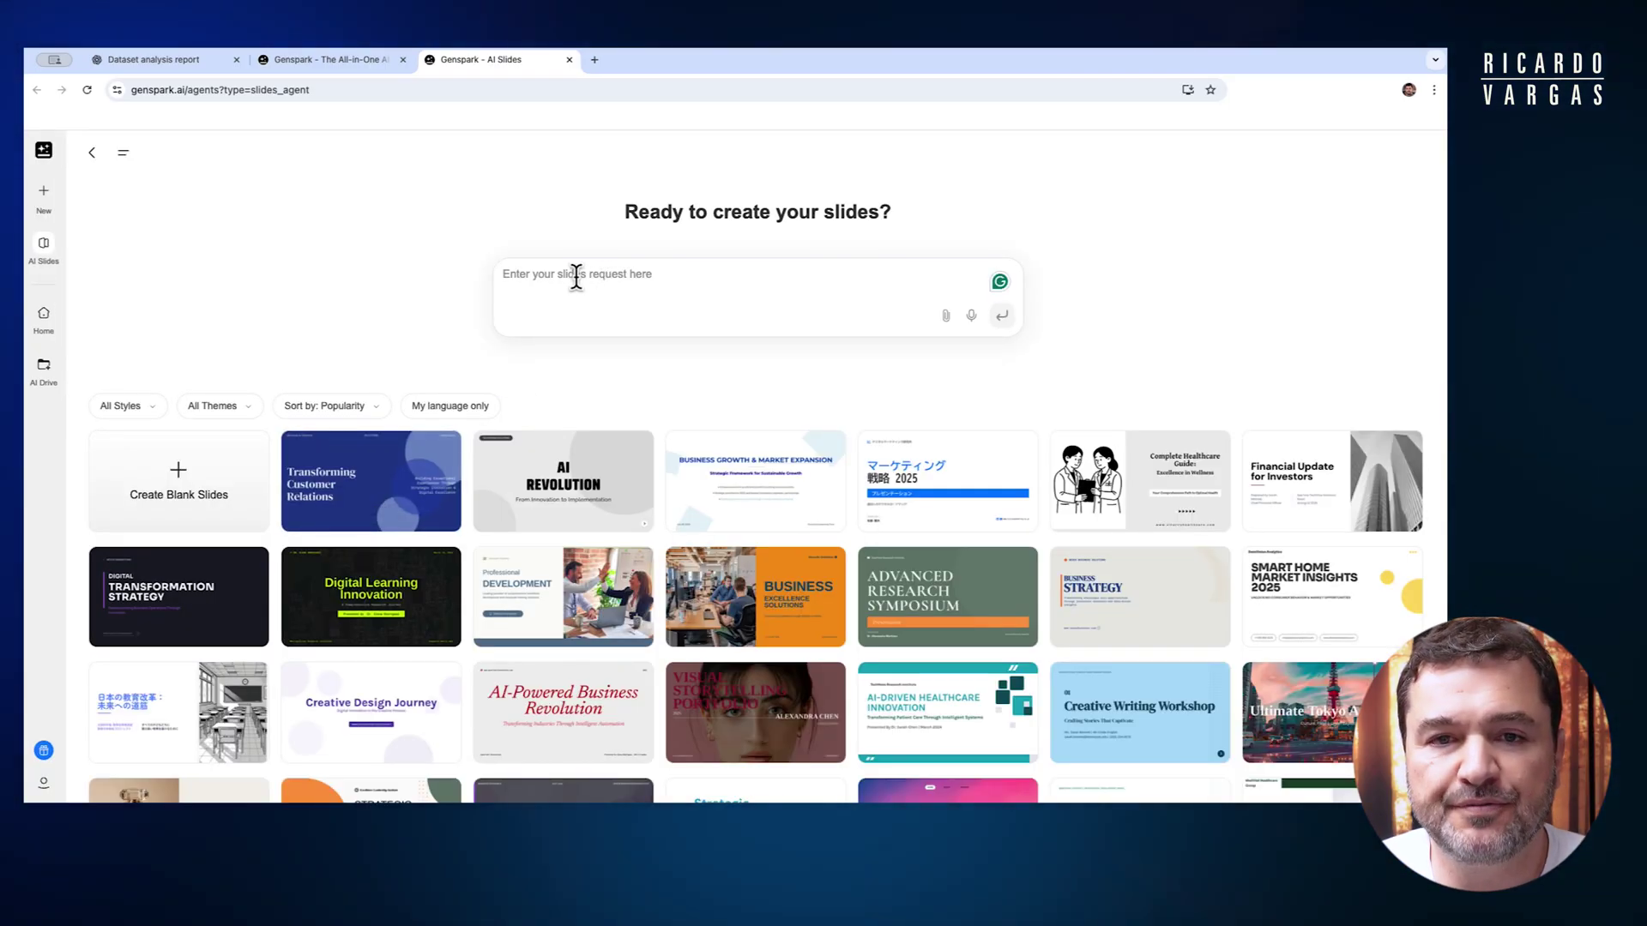
- Paste the copied report into AI Slides and submit it to generate the 10-slide deck
key("ctrl+v")
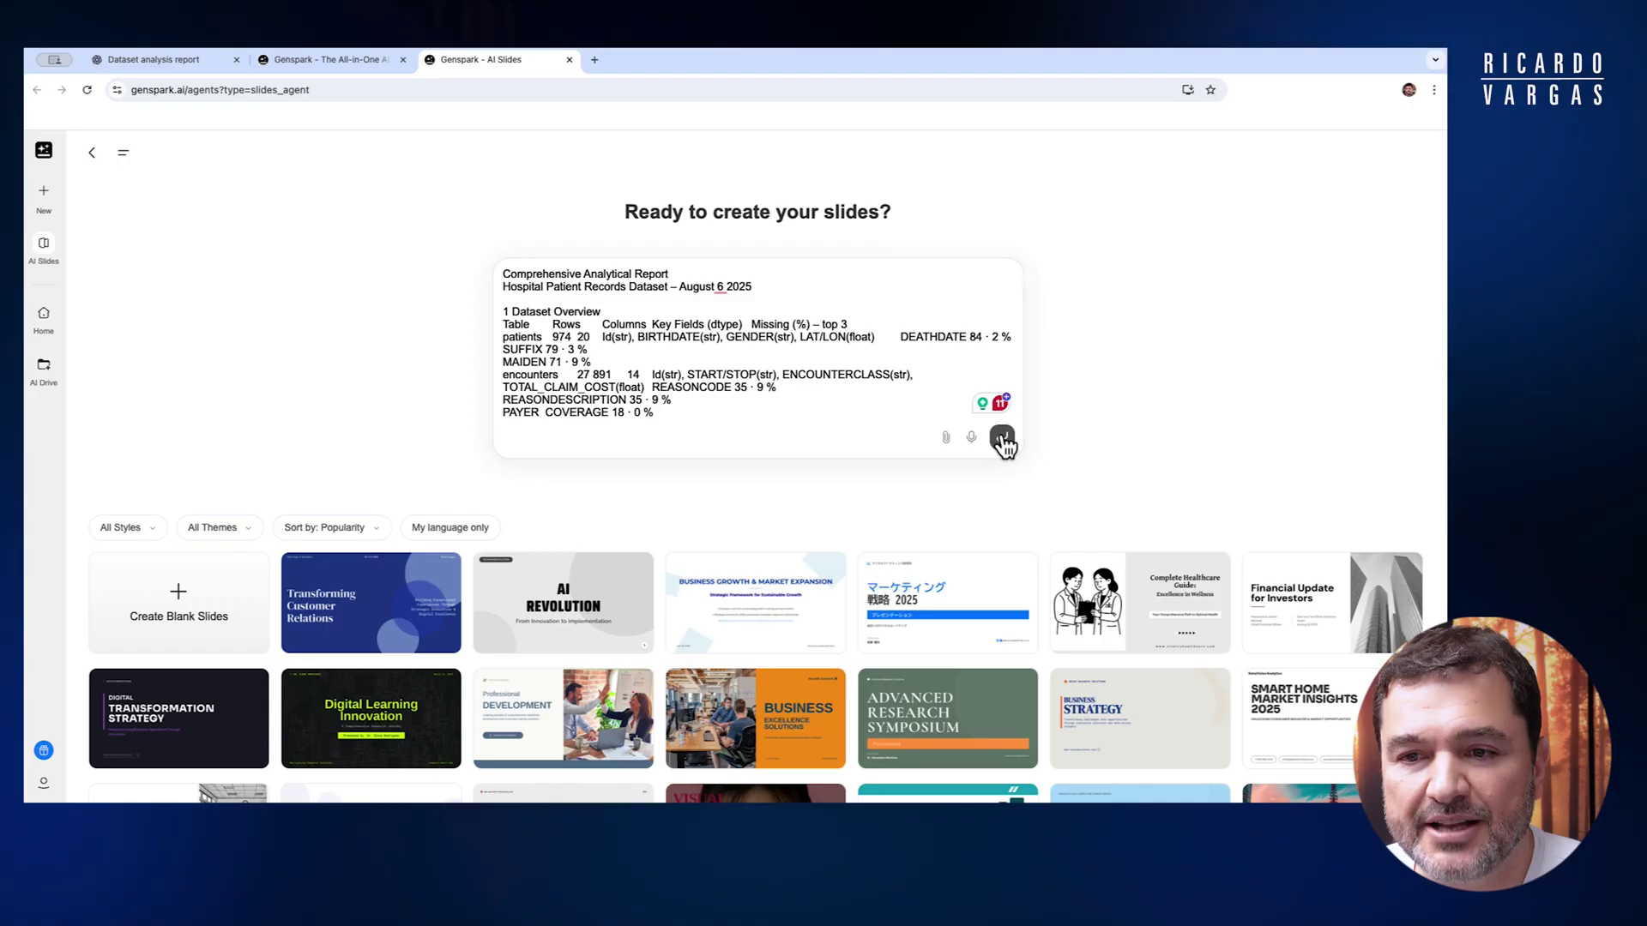
left_click(1001, 440)
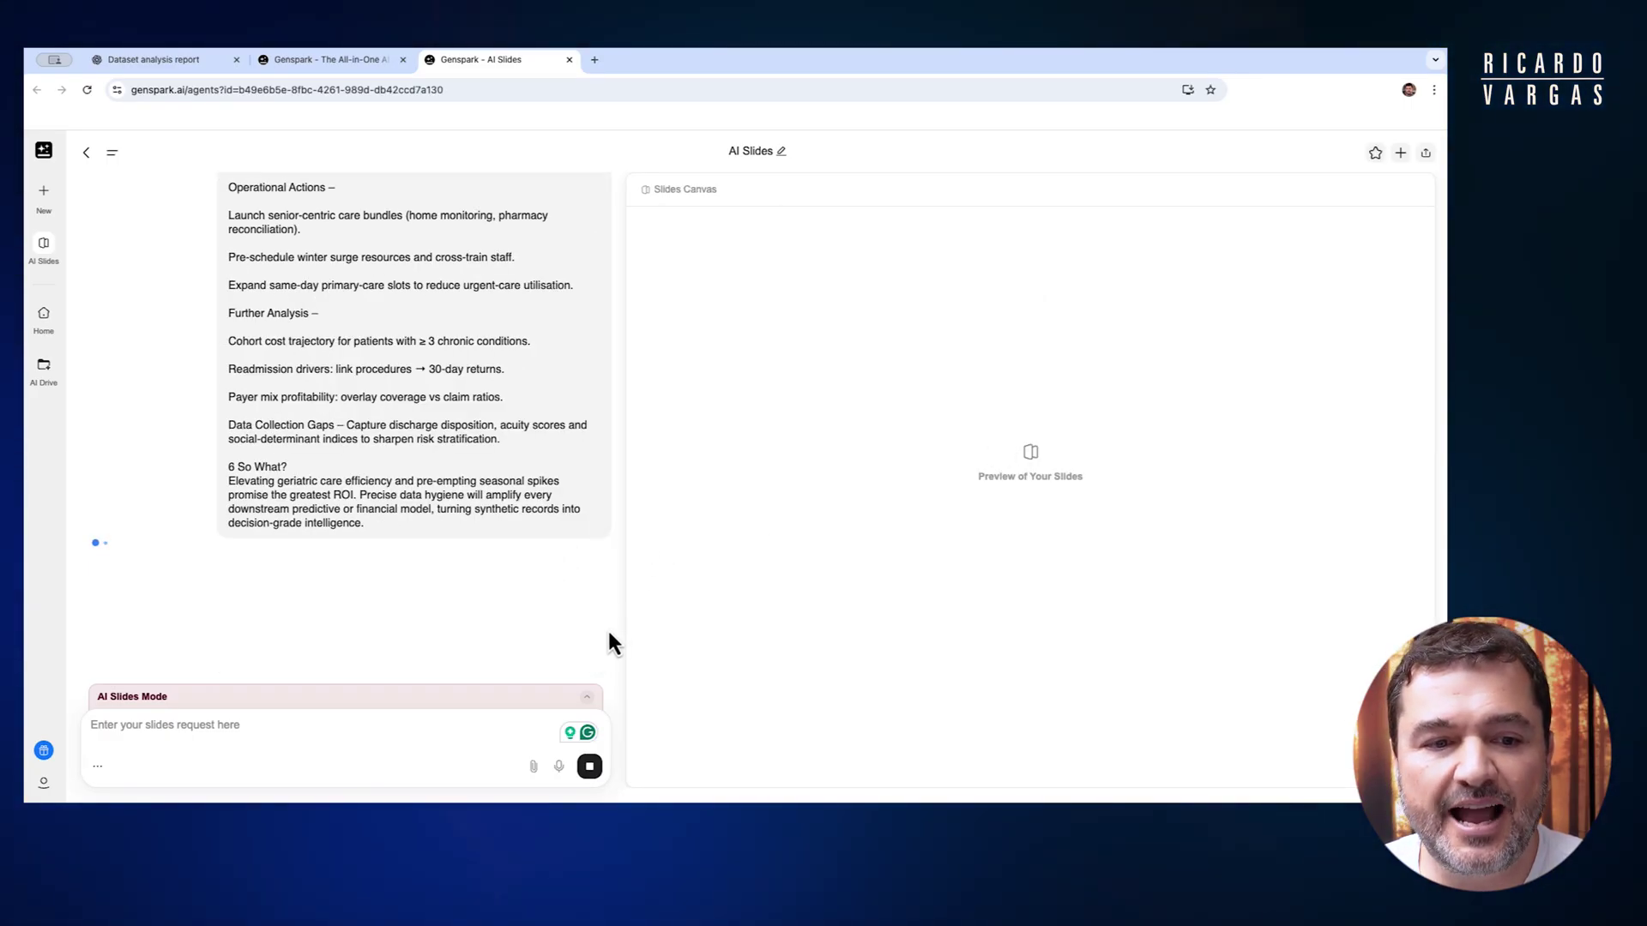
scroll(87, 521, "down", 1)
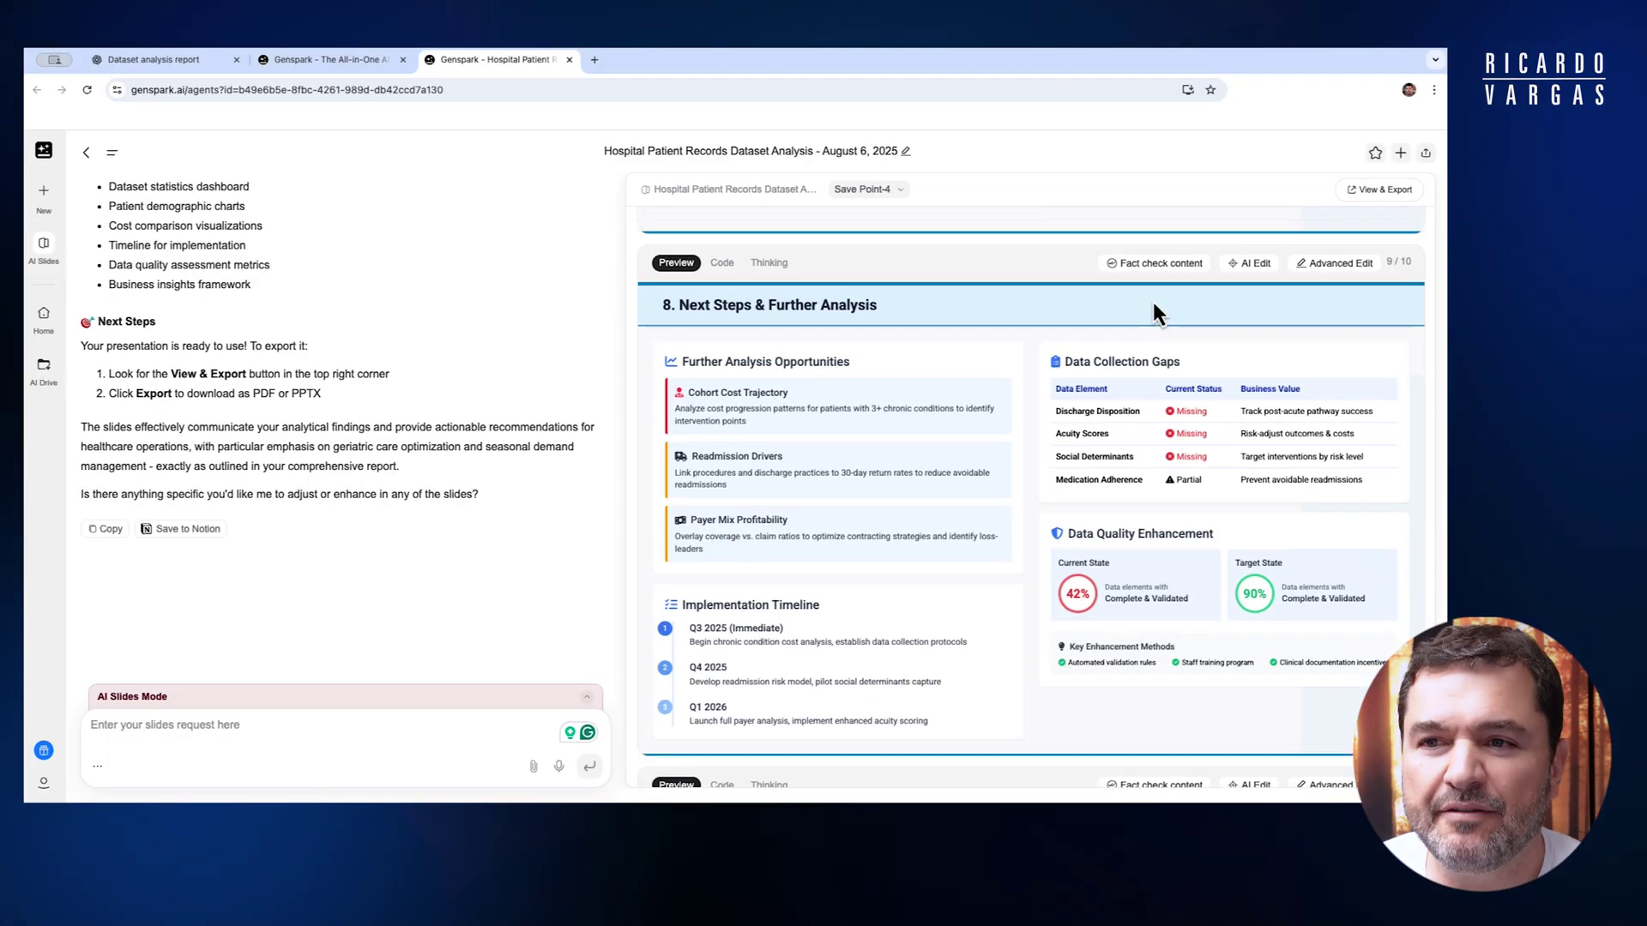
scroll(1153, 302, "down", 5)
scroll(1151, 316, "up", 10)
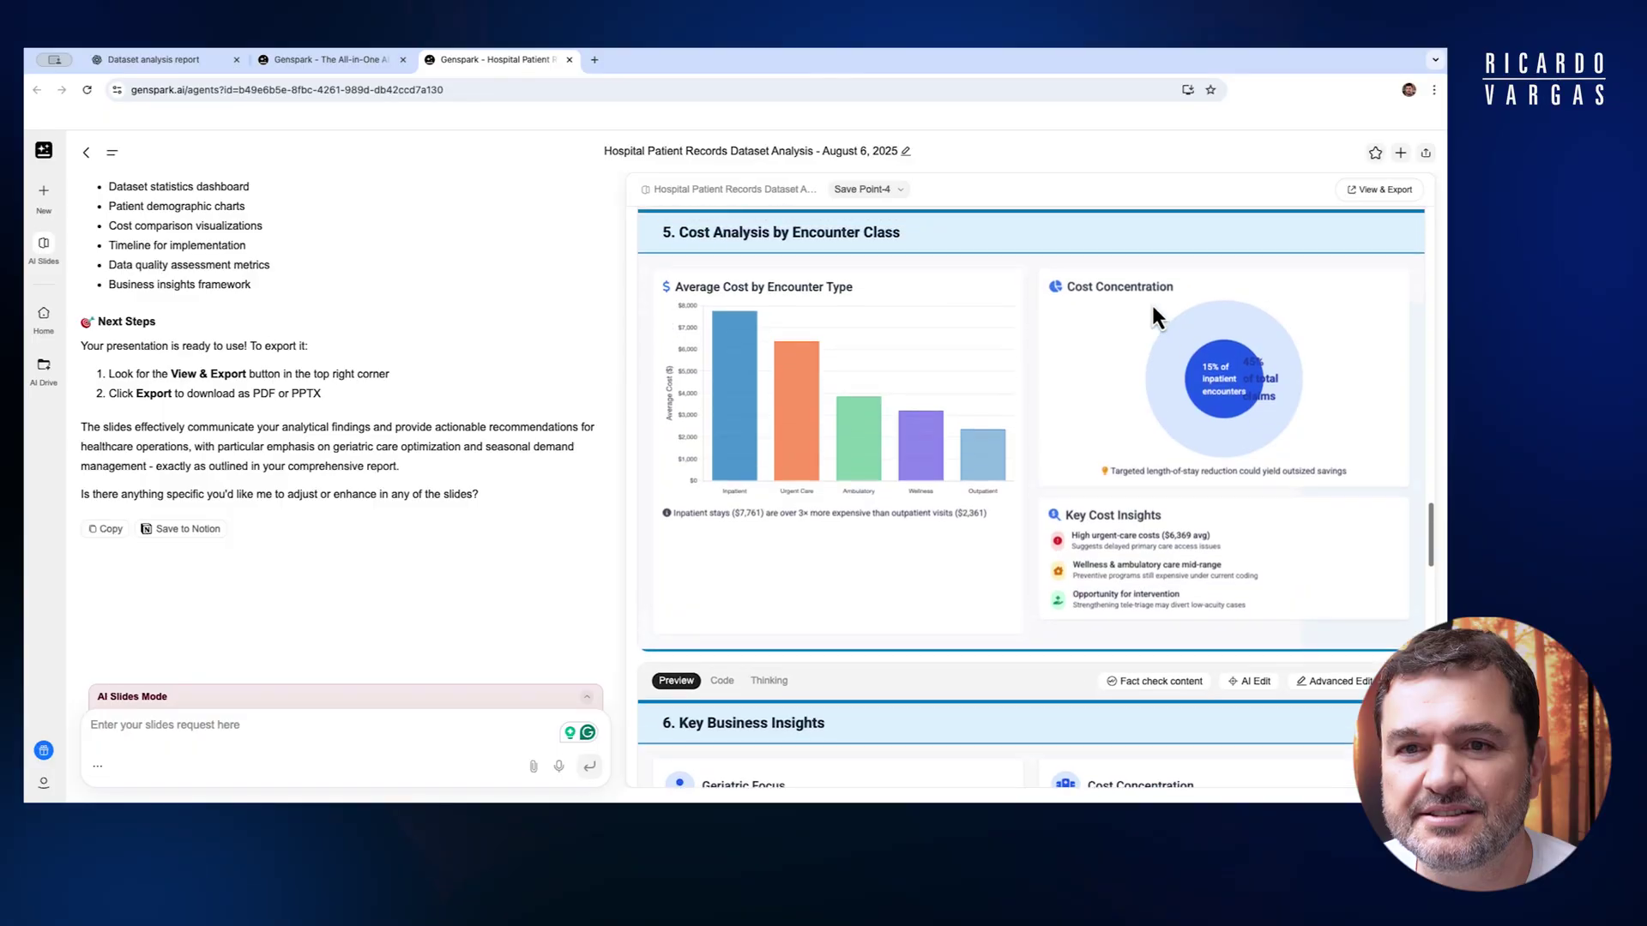
scroll(1152, 318, "up", 7)
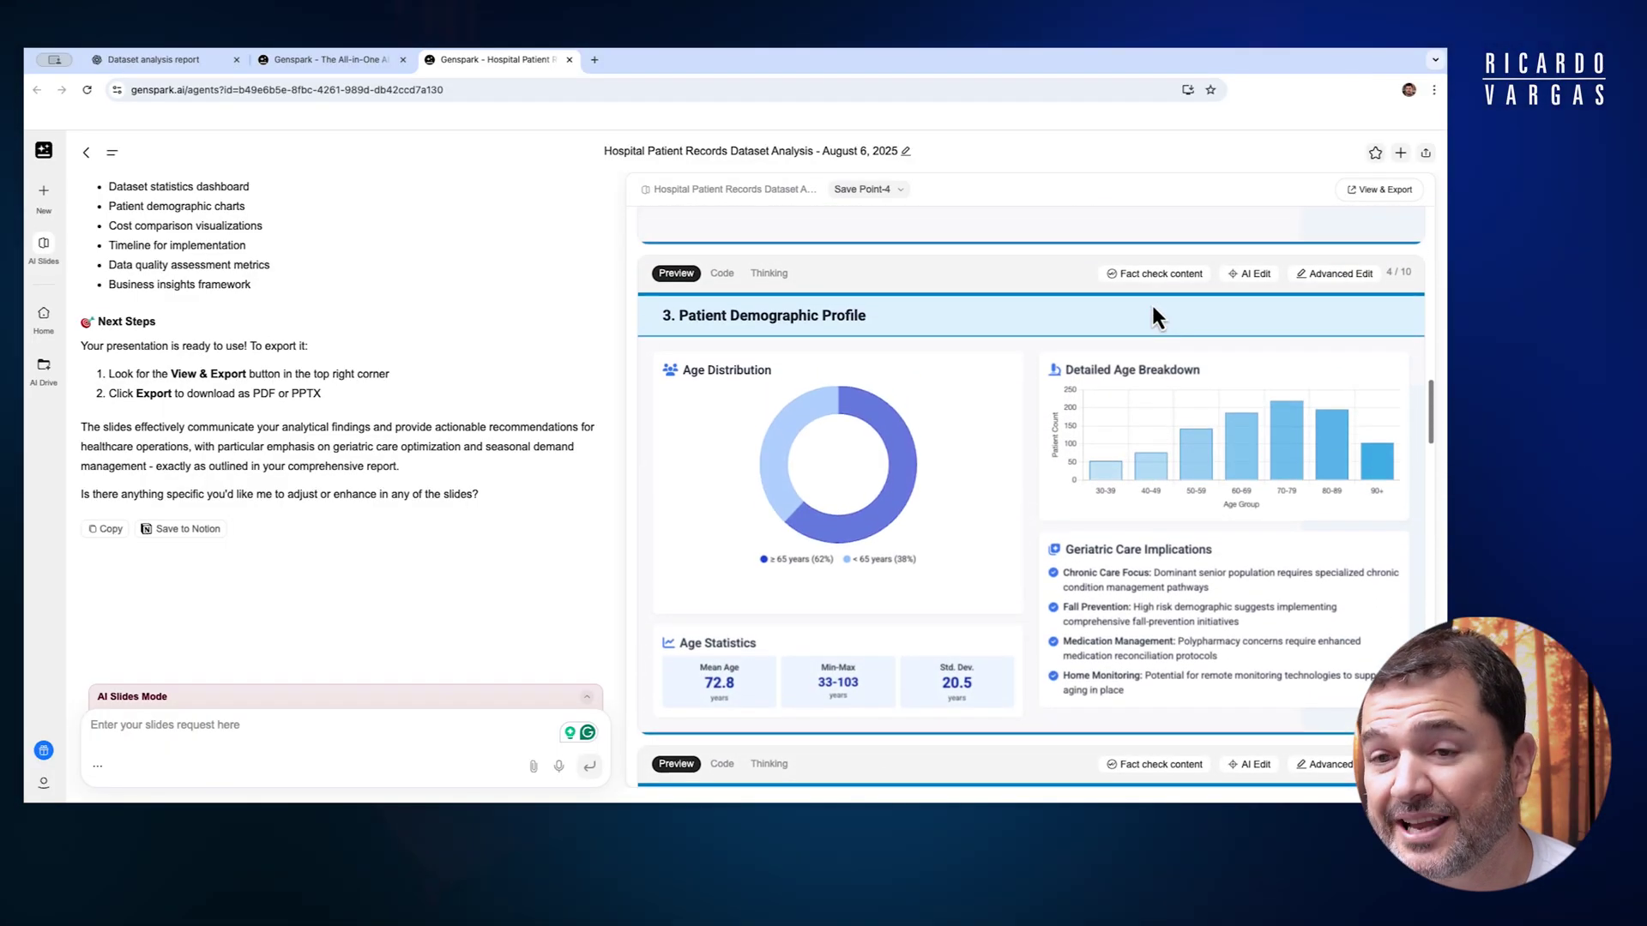
scroll(1151, 305, "up", 4)
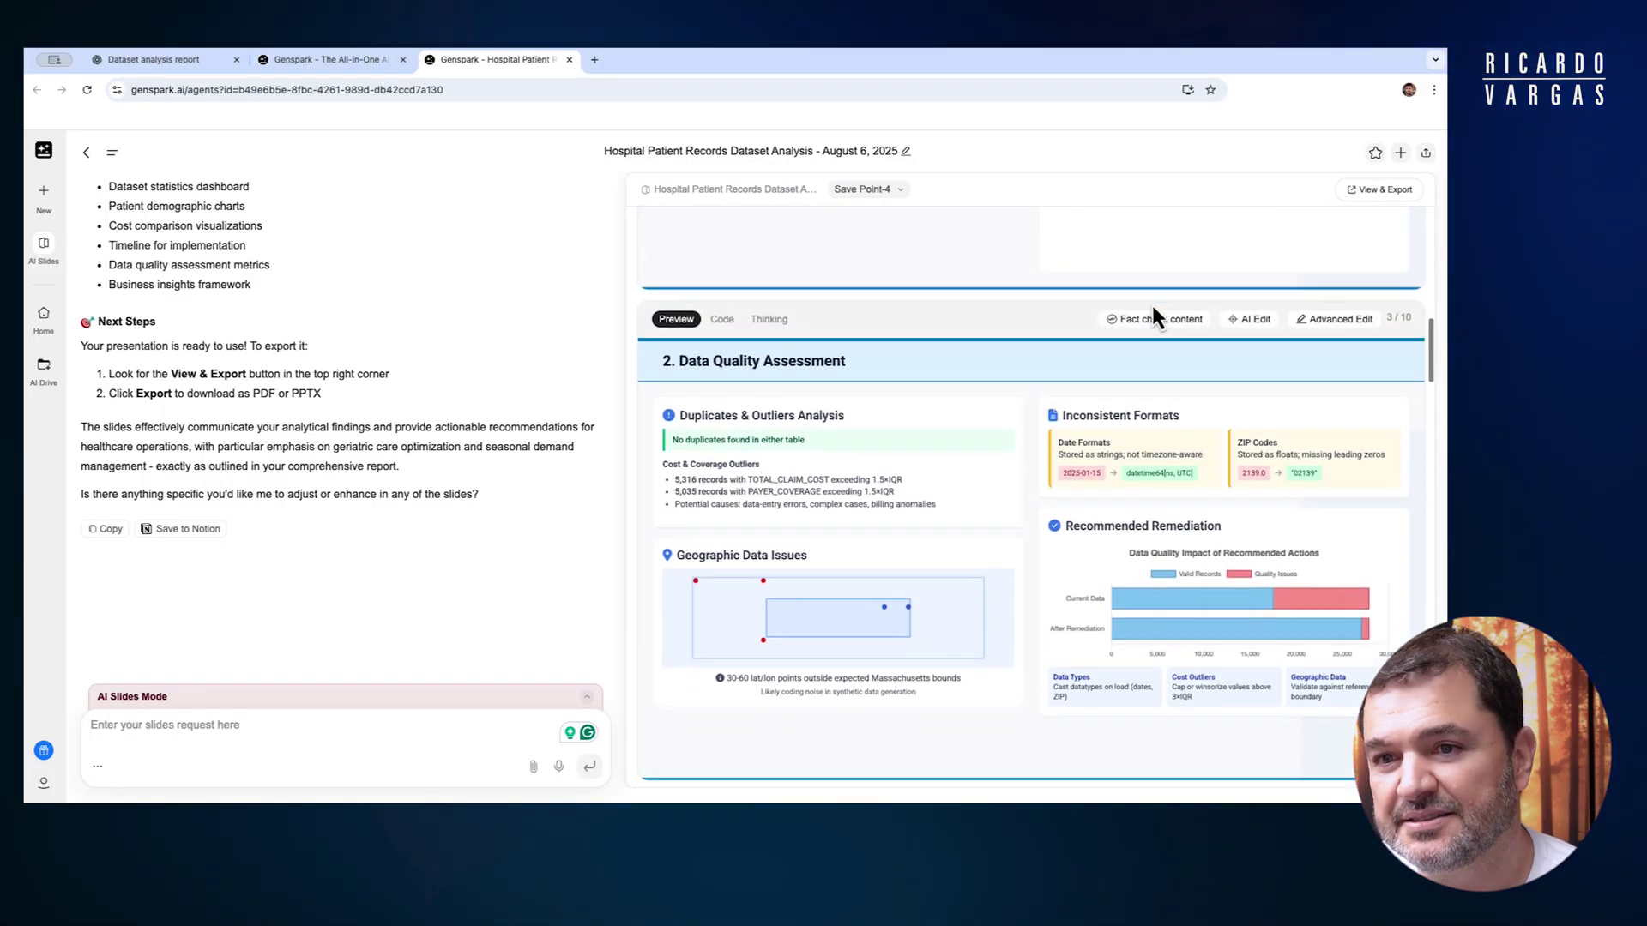
scroll(1151, 306, "up", 3)
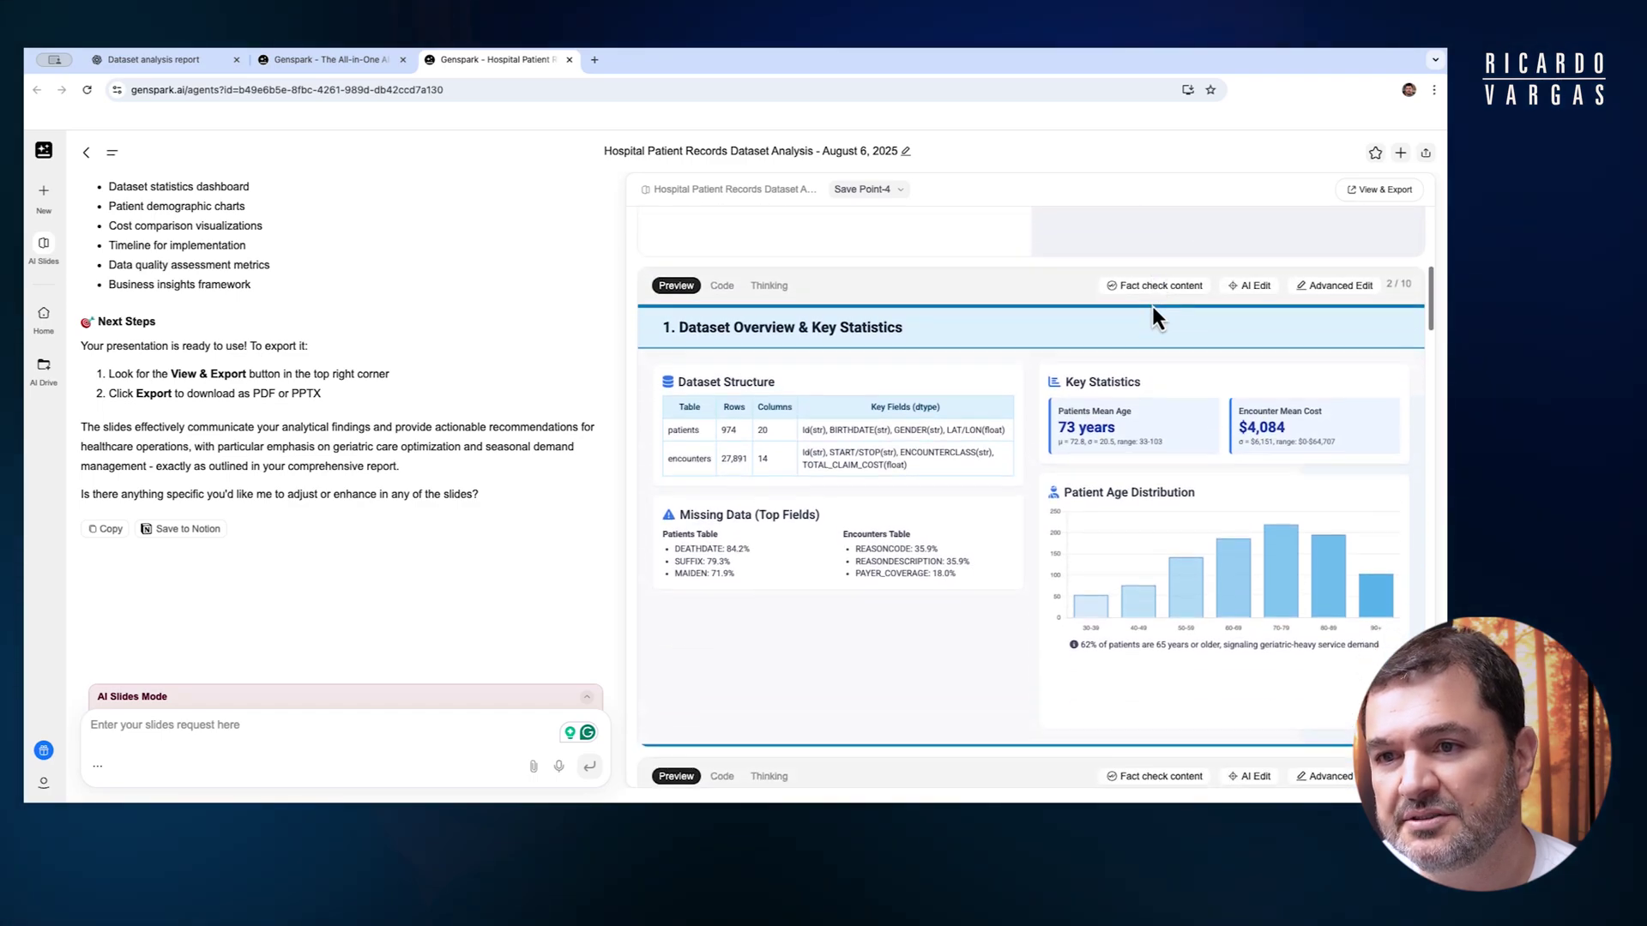
scroll(1151, 306, "up", 5)
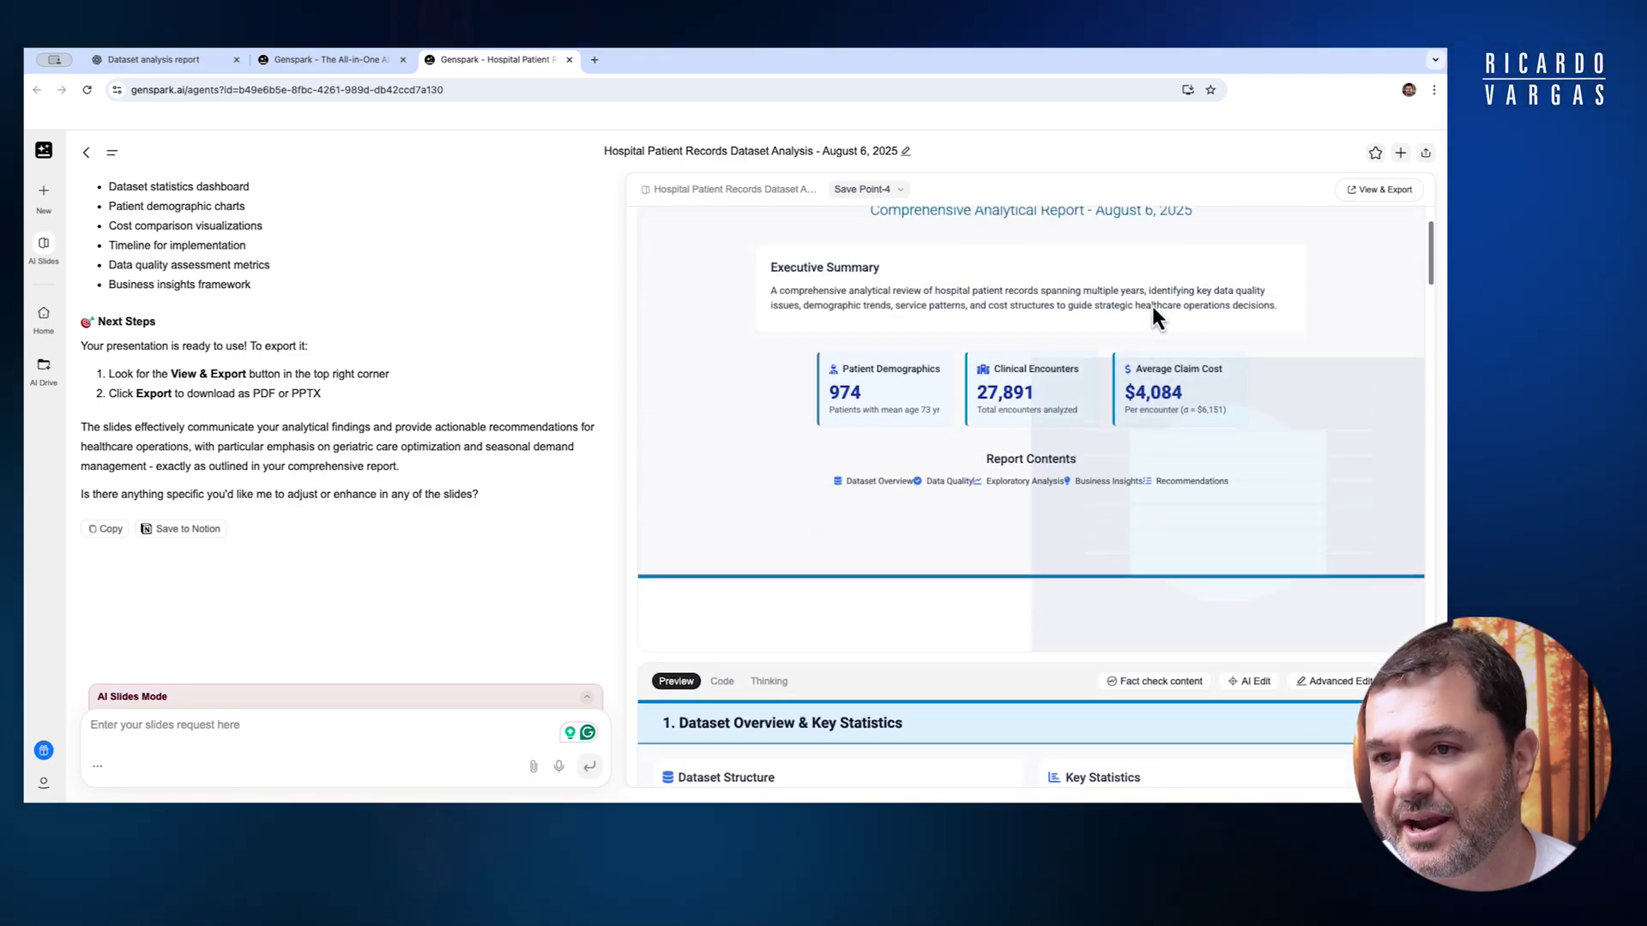
scroll(1151, 305, "down", 1)
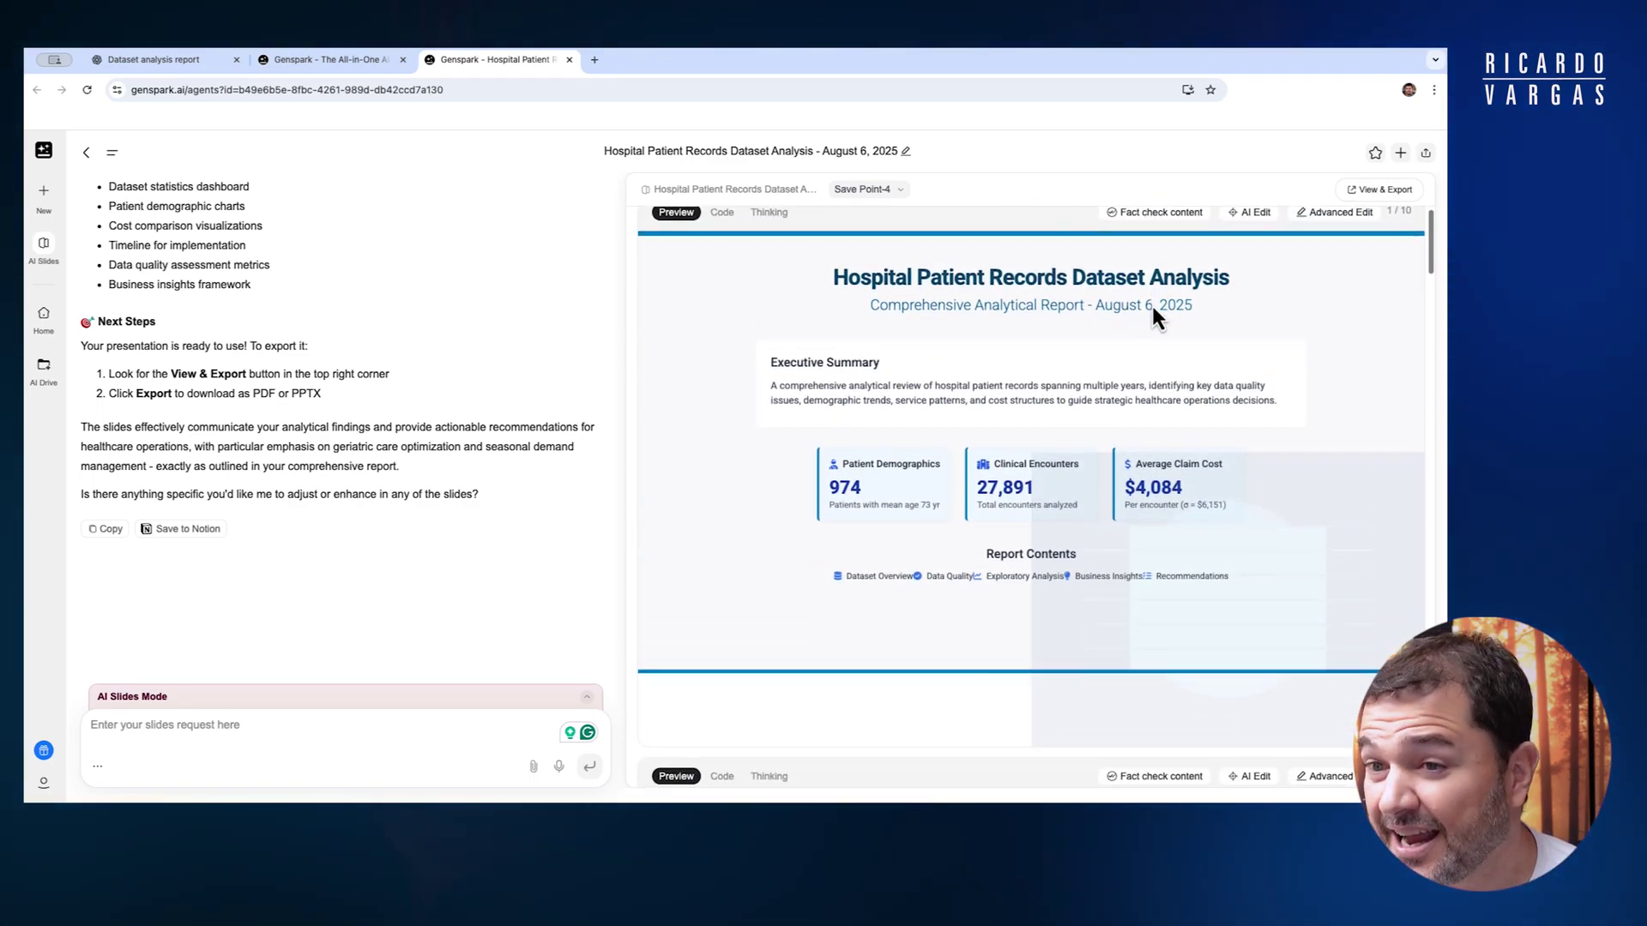
left_click(1378, 191)
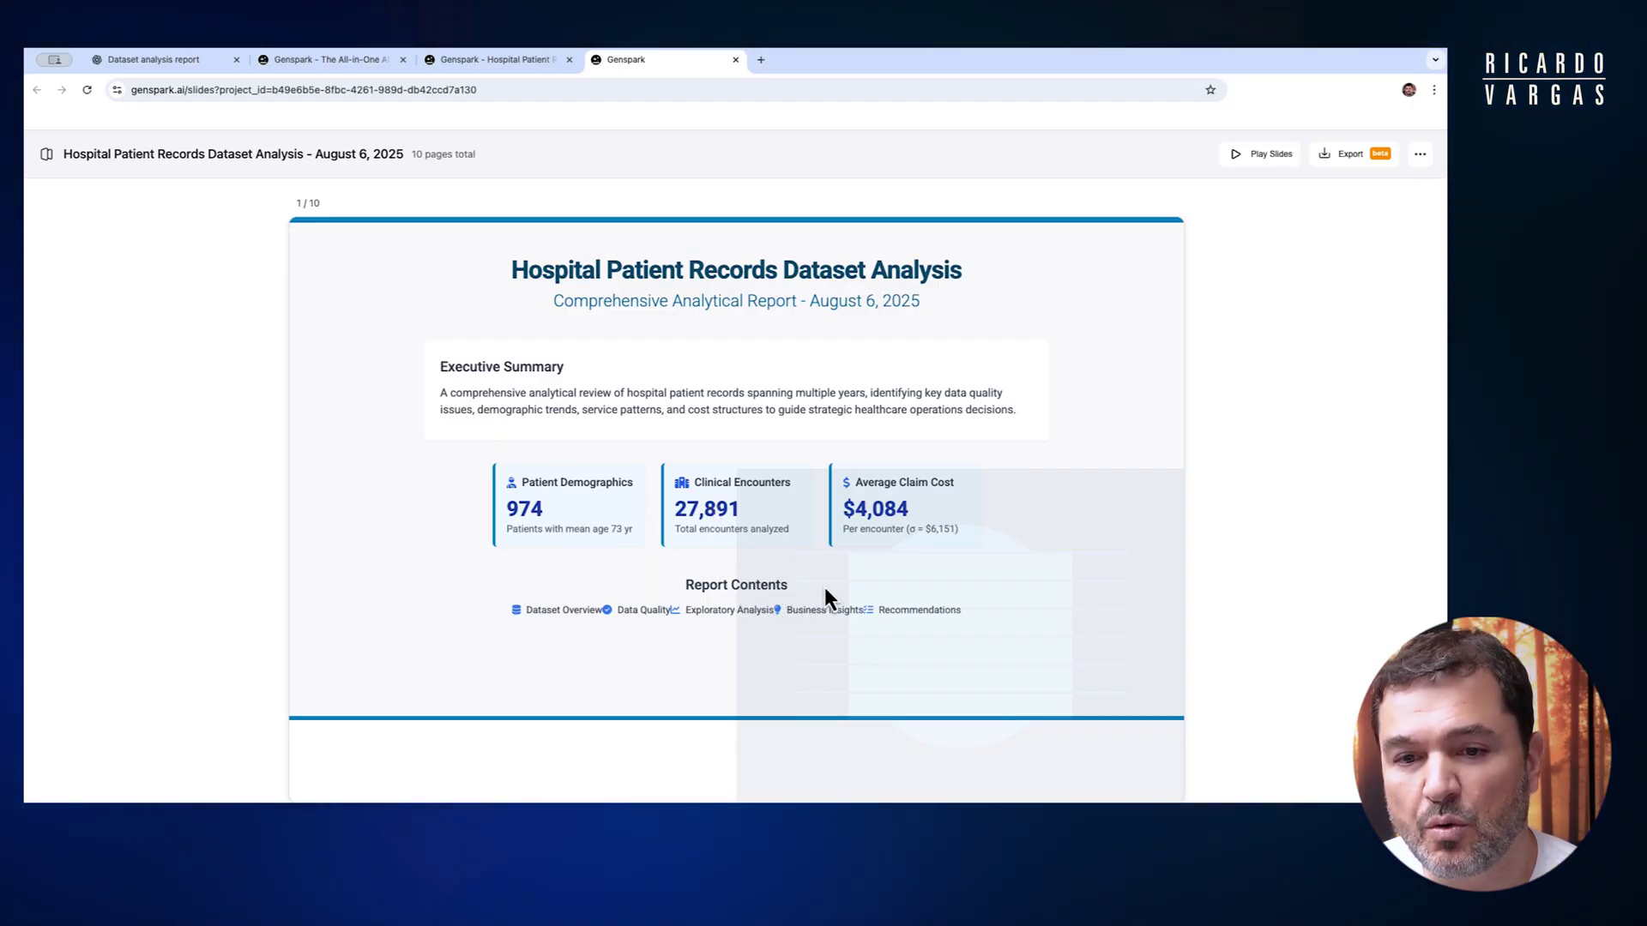
- Scroll through the 10 slides, from dataset overview to key business insights
scroll(824, 587, "down", 5)
scroll(822, 588, "down", 4)
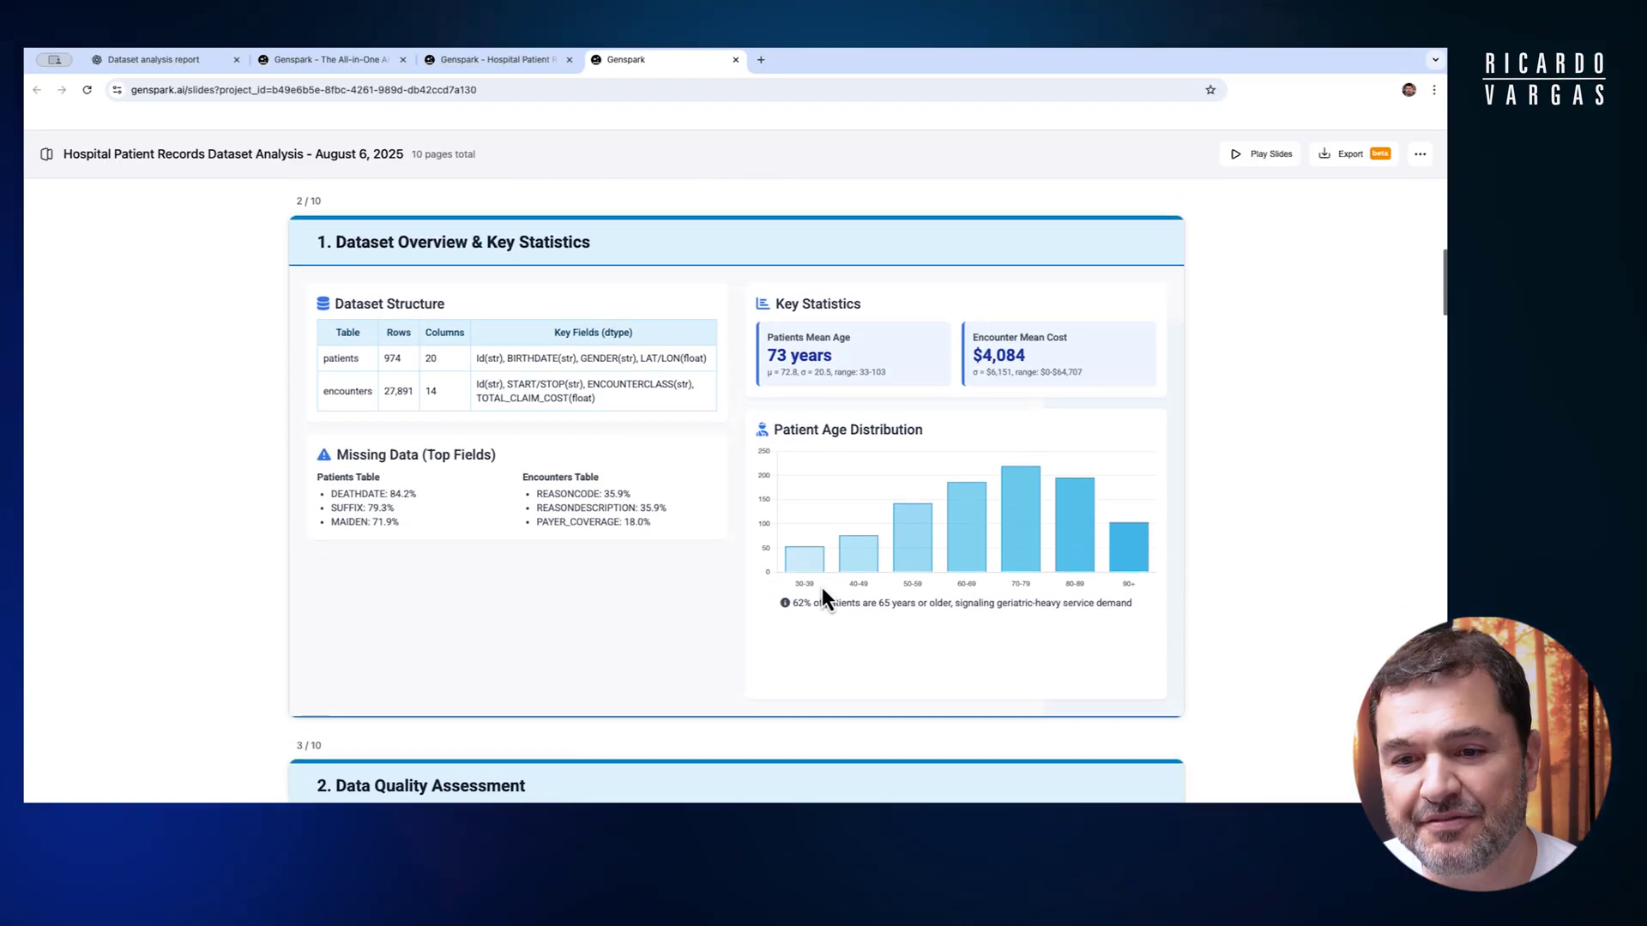
scroll(822, 588, "down", 6)
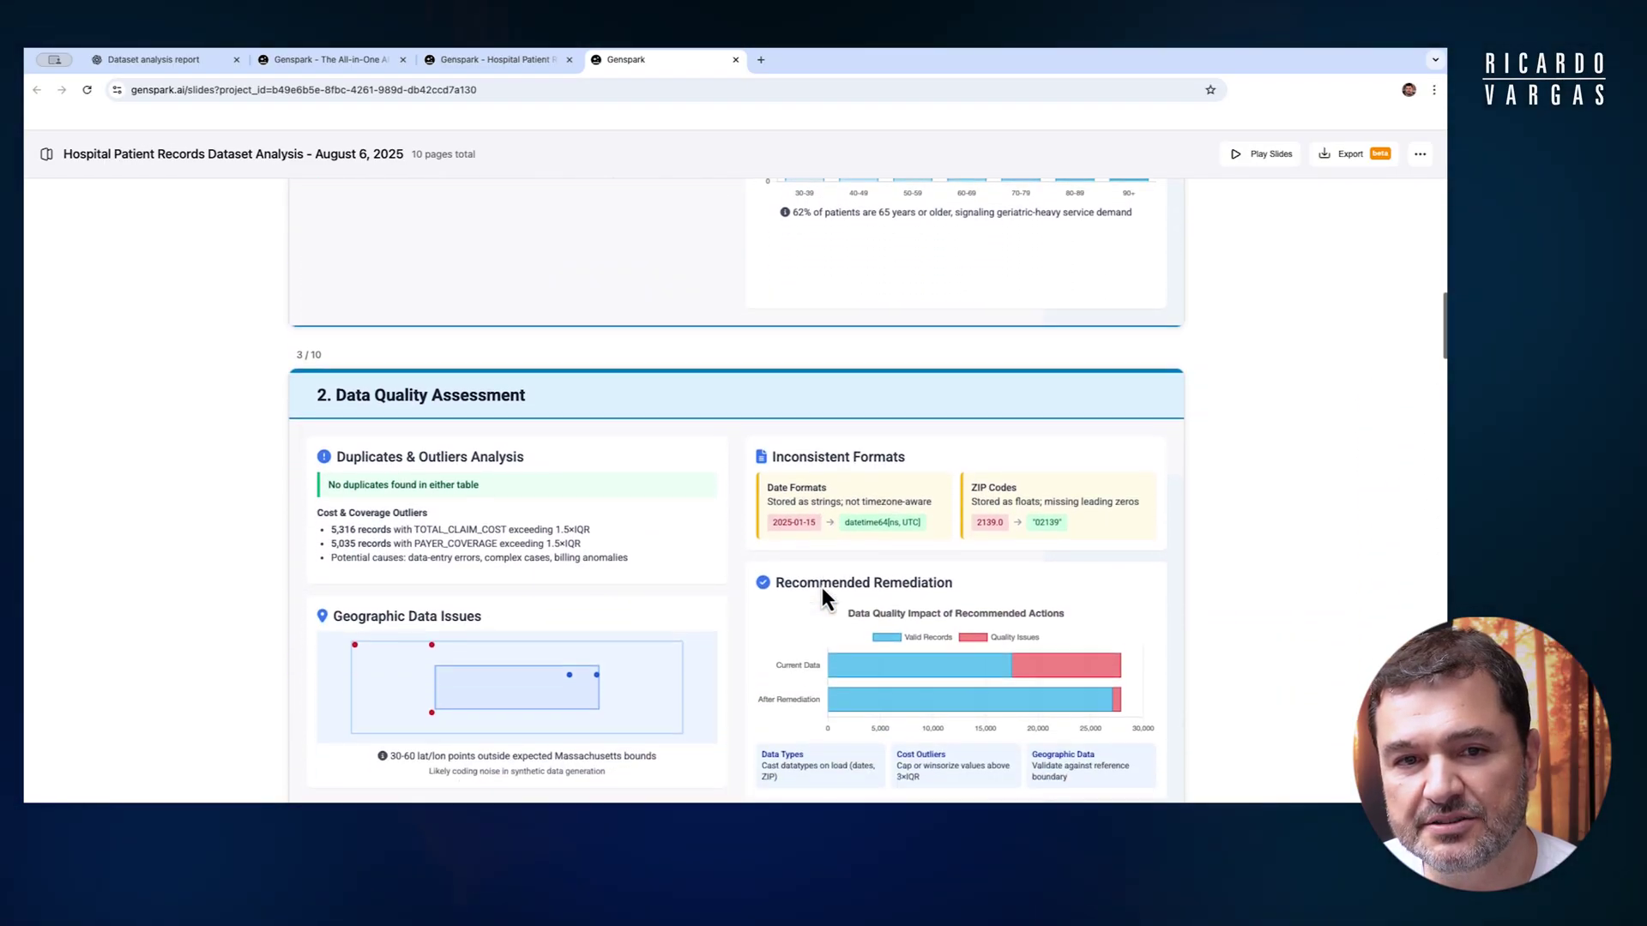
scroll(822, 590, "down", 7)
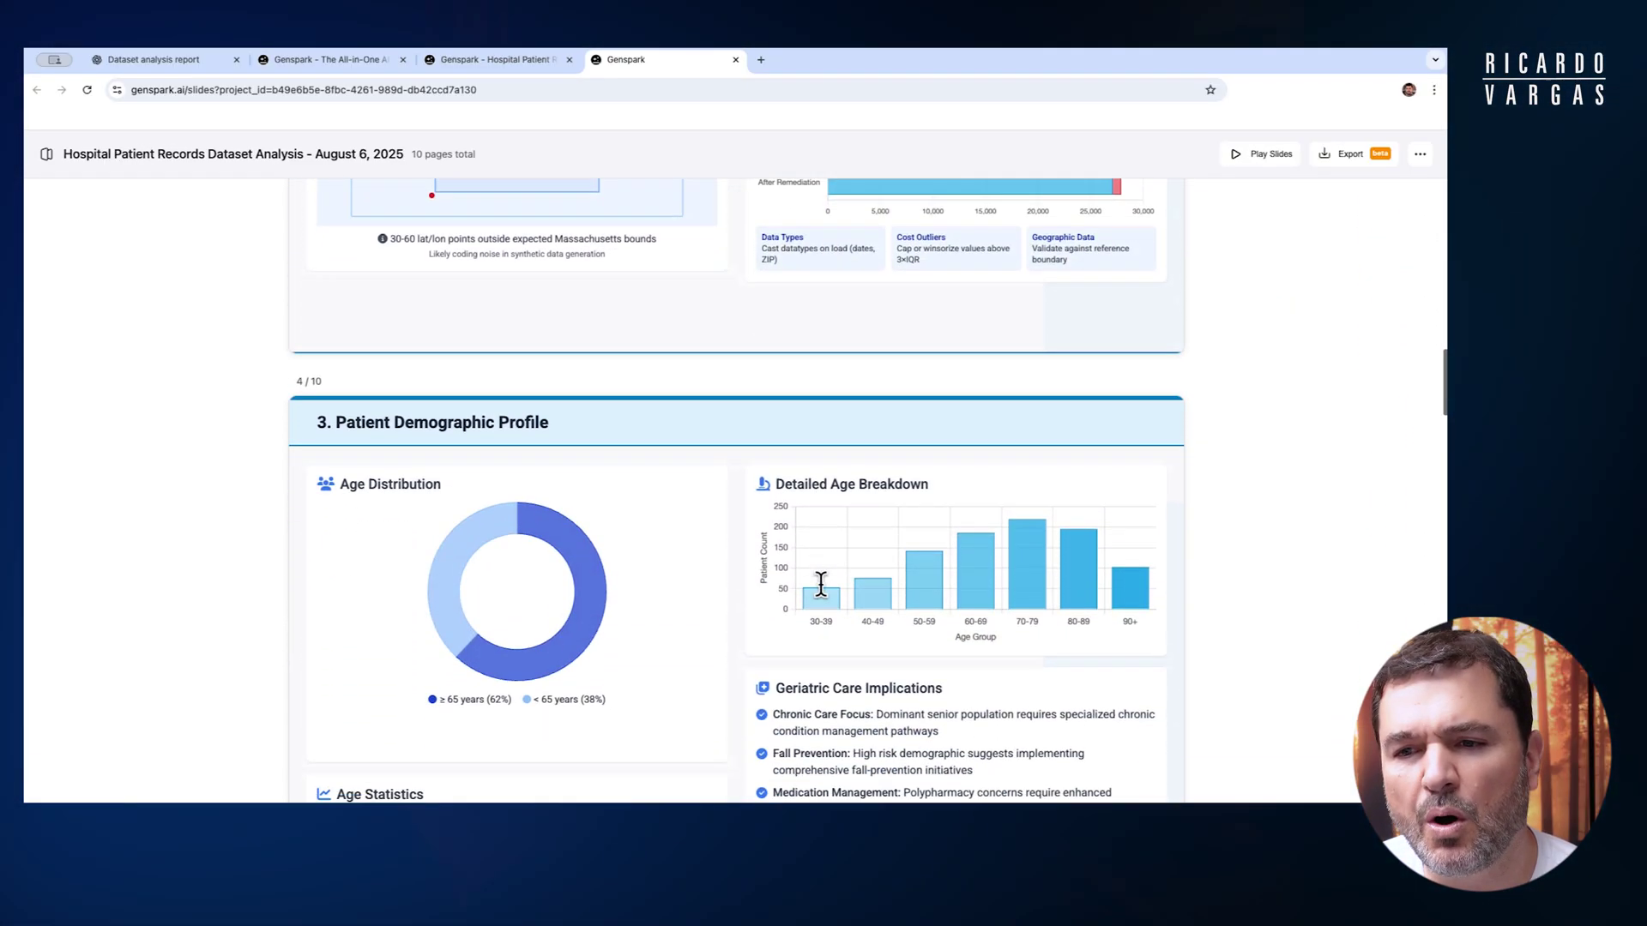
scroll(820, 584, "down", 10)
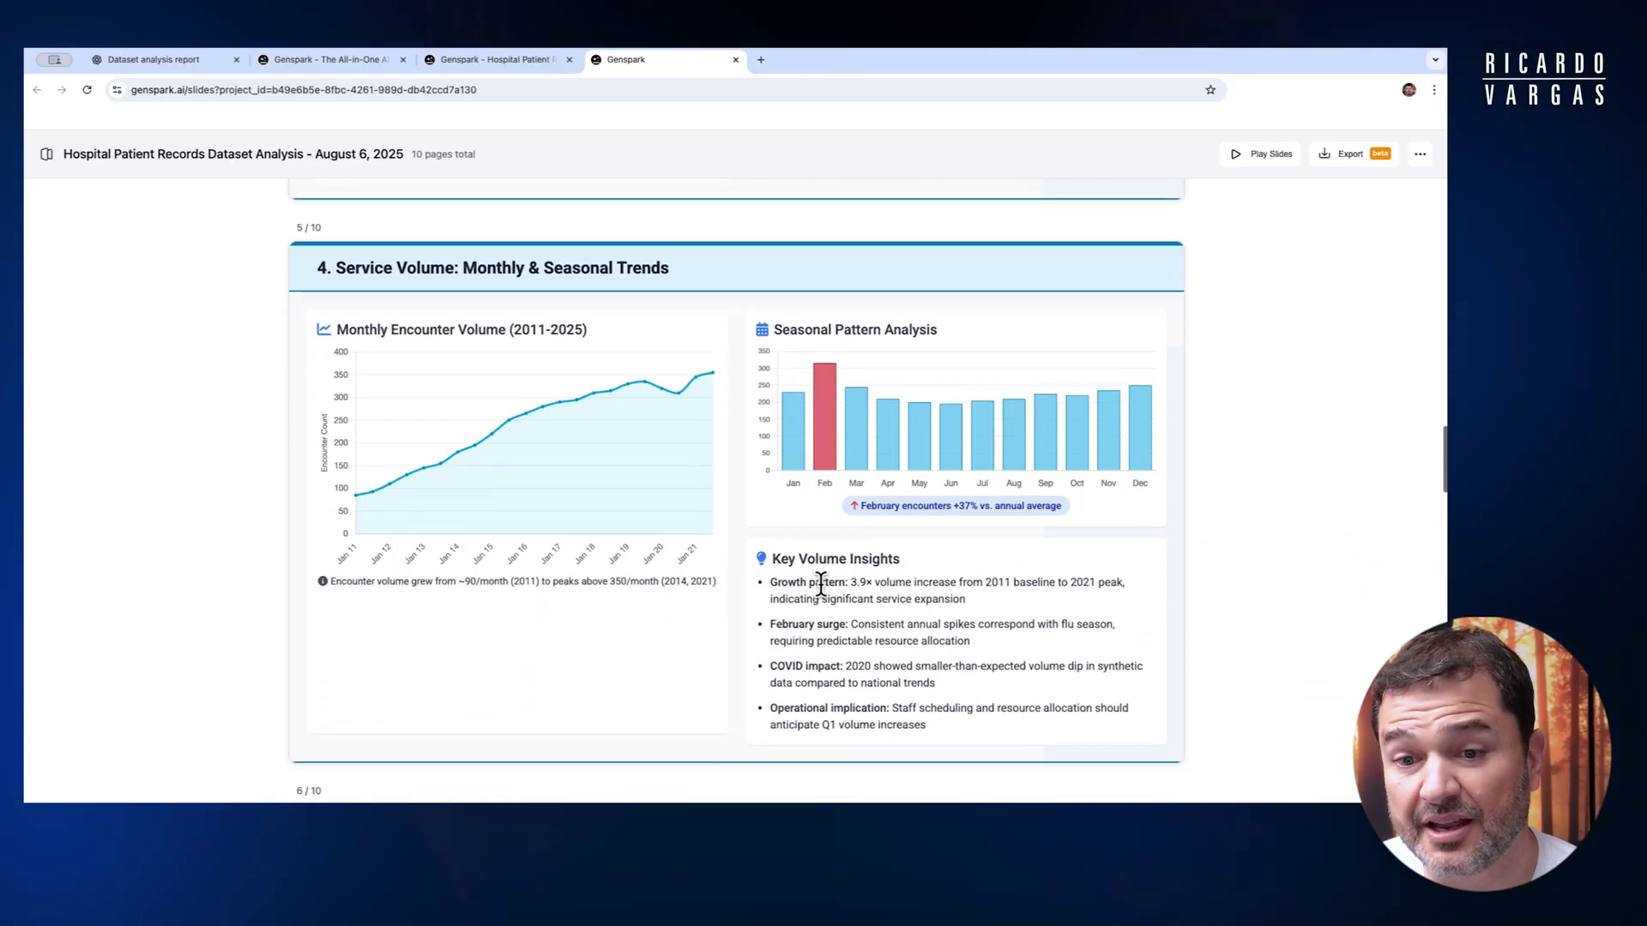
scroll(821, 584, "down", 4)
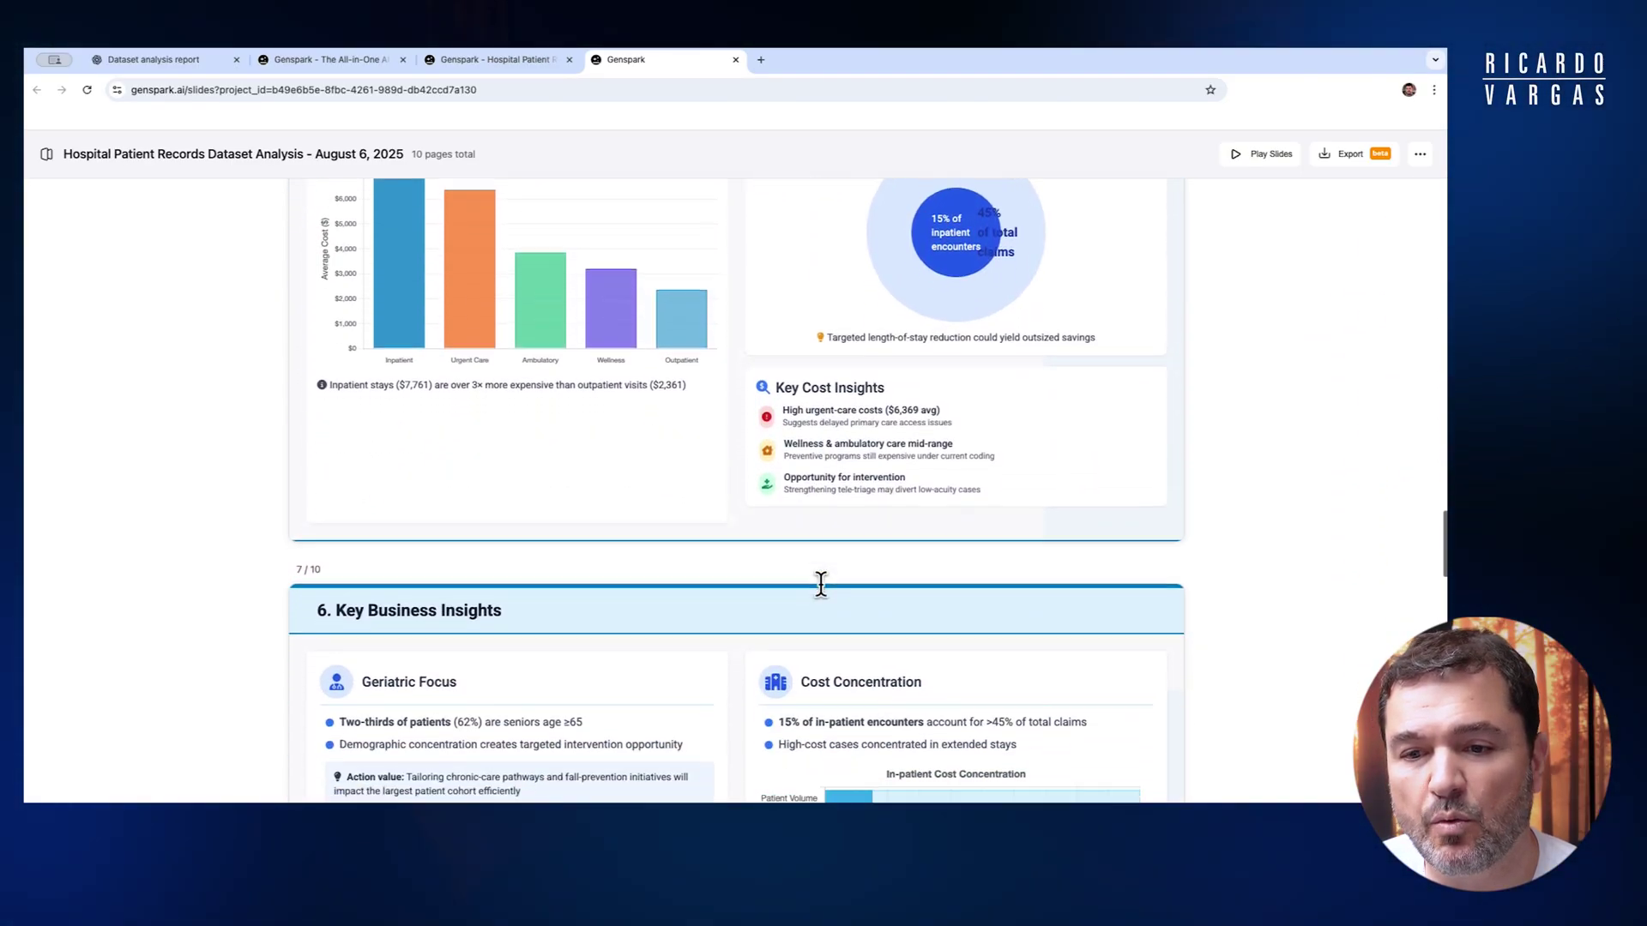
- Export the deck as PDF, download hospital_patient_records_analysis_20250806160013.pdf and open it
left_click(1351, 156)
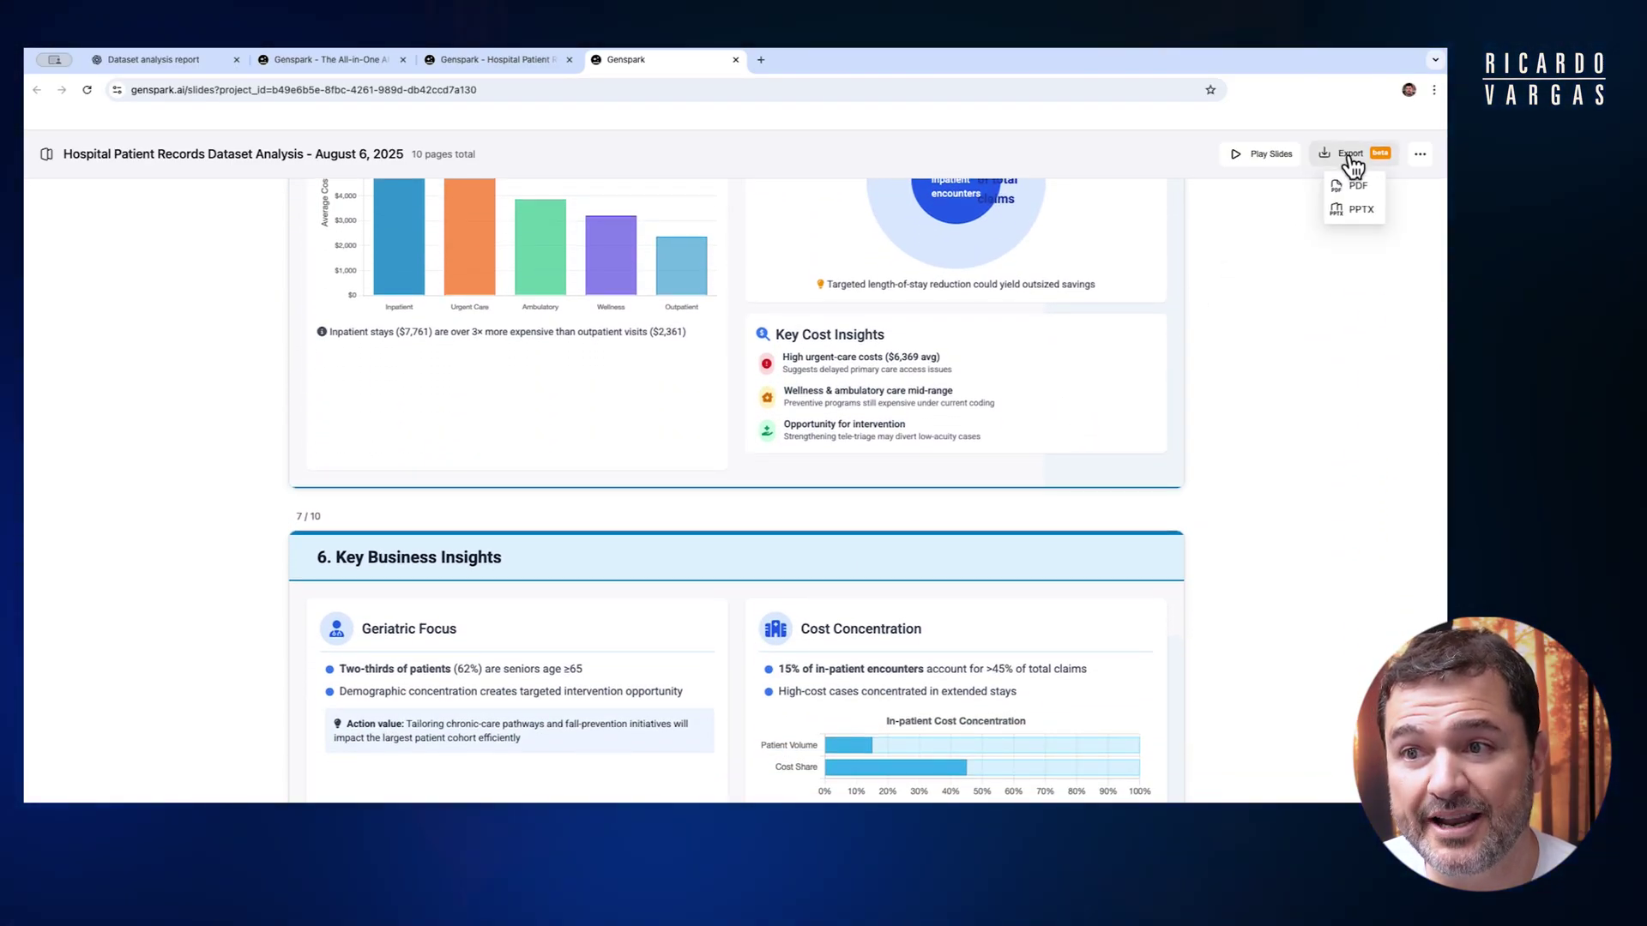
left_click(1356, 187)
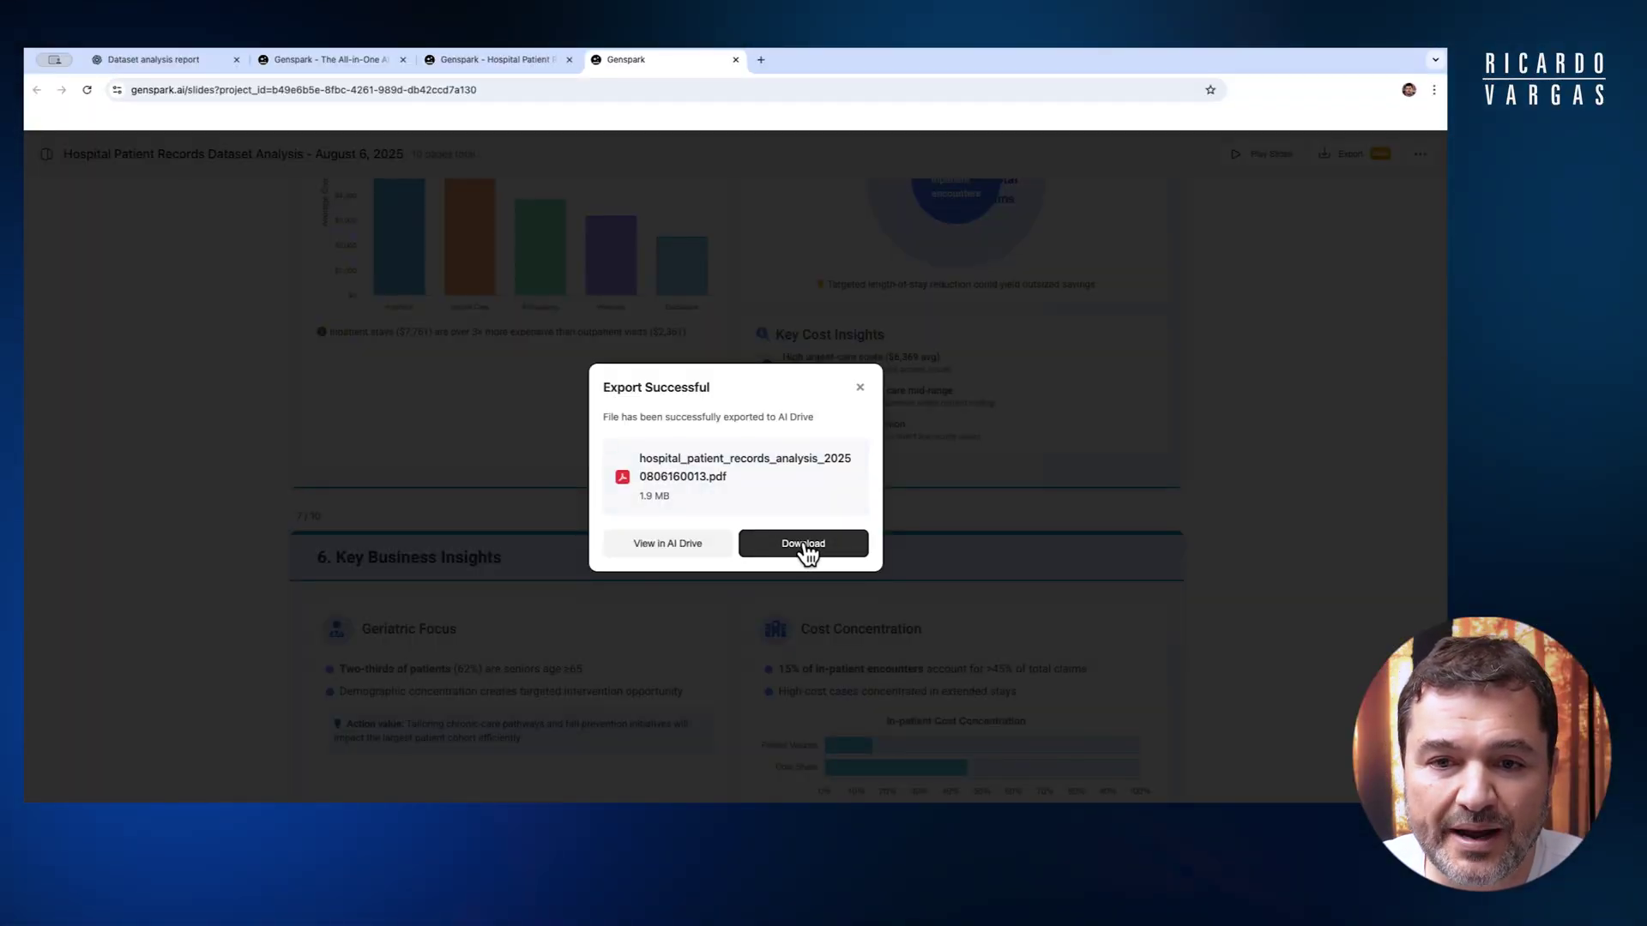
left_click(804, 545)
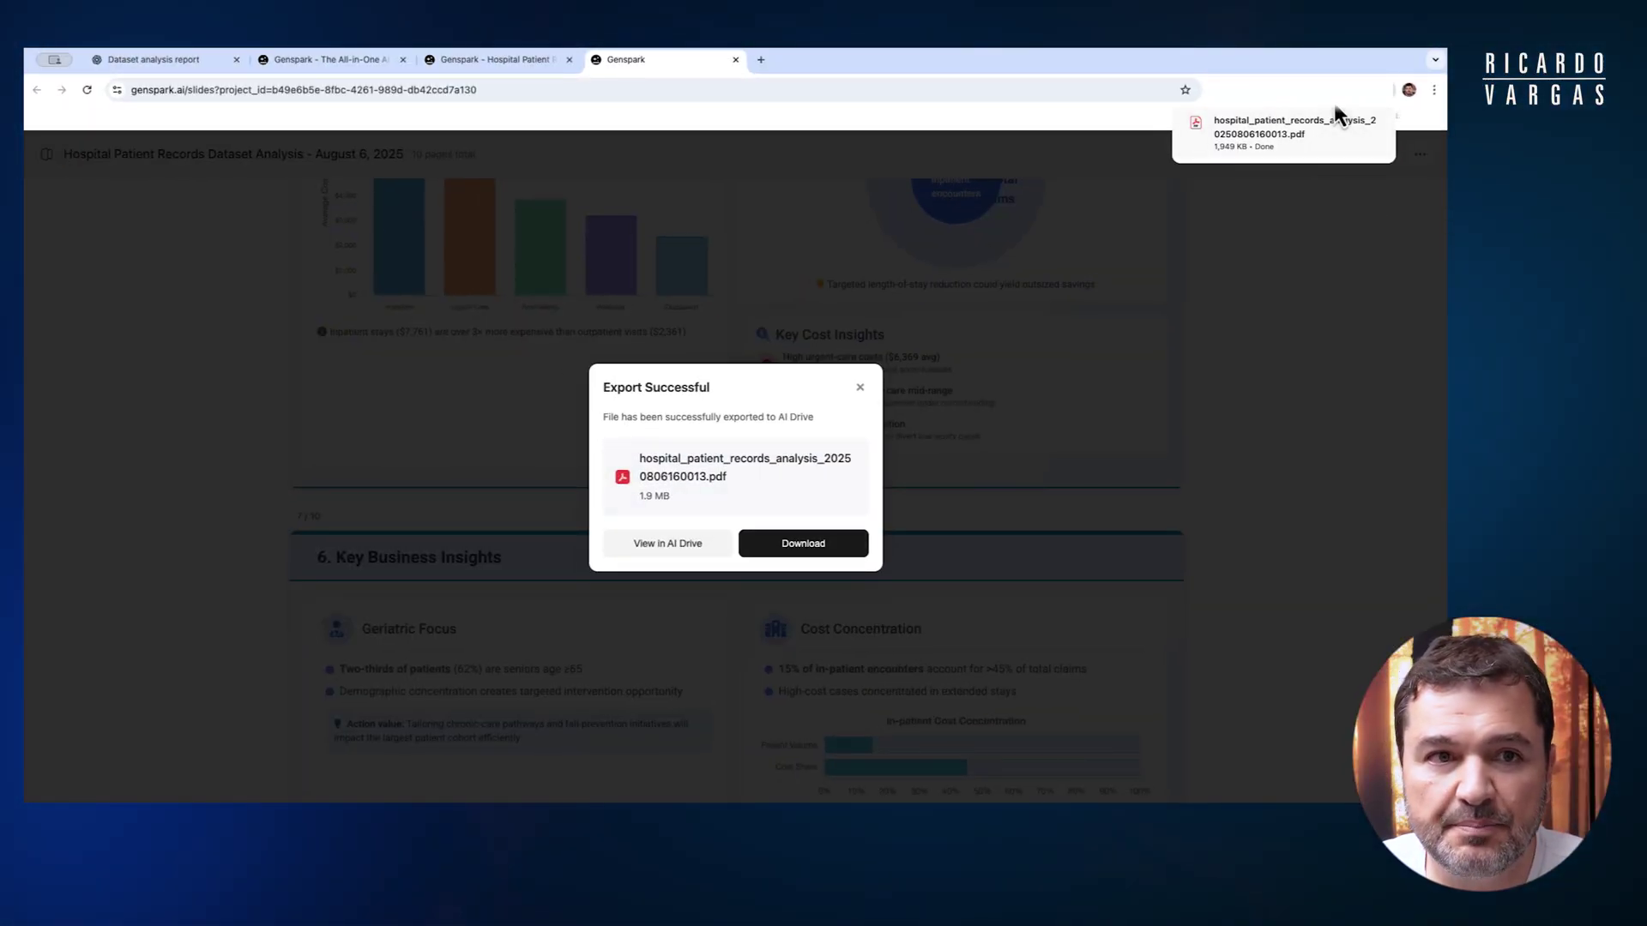
left_click(1296, 129)
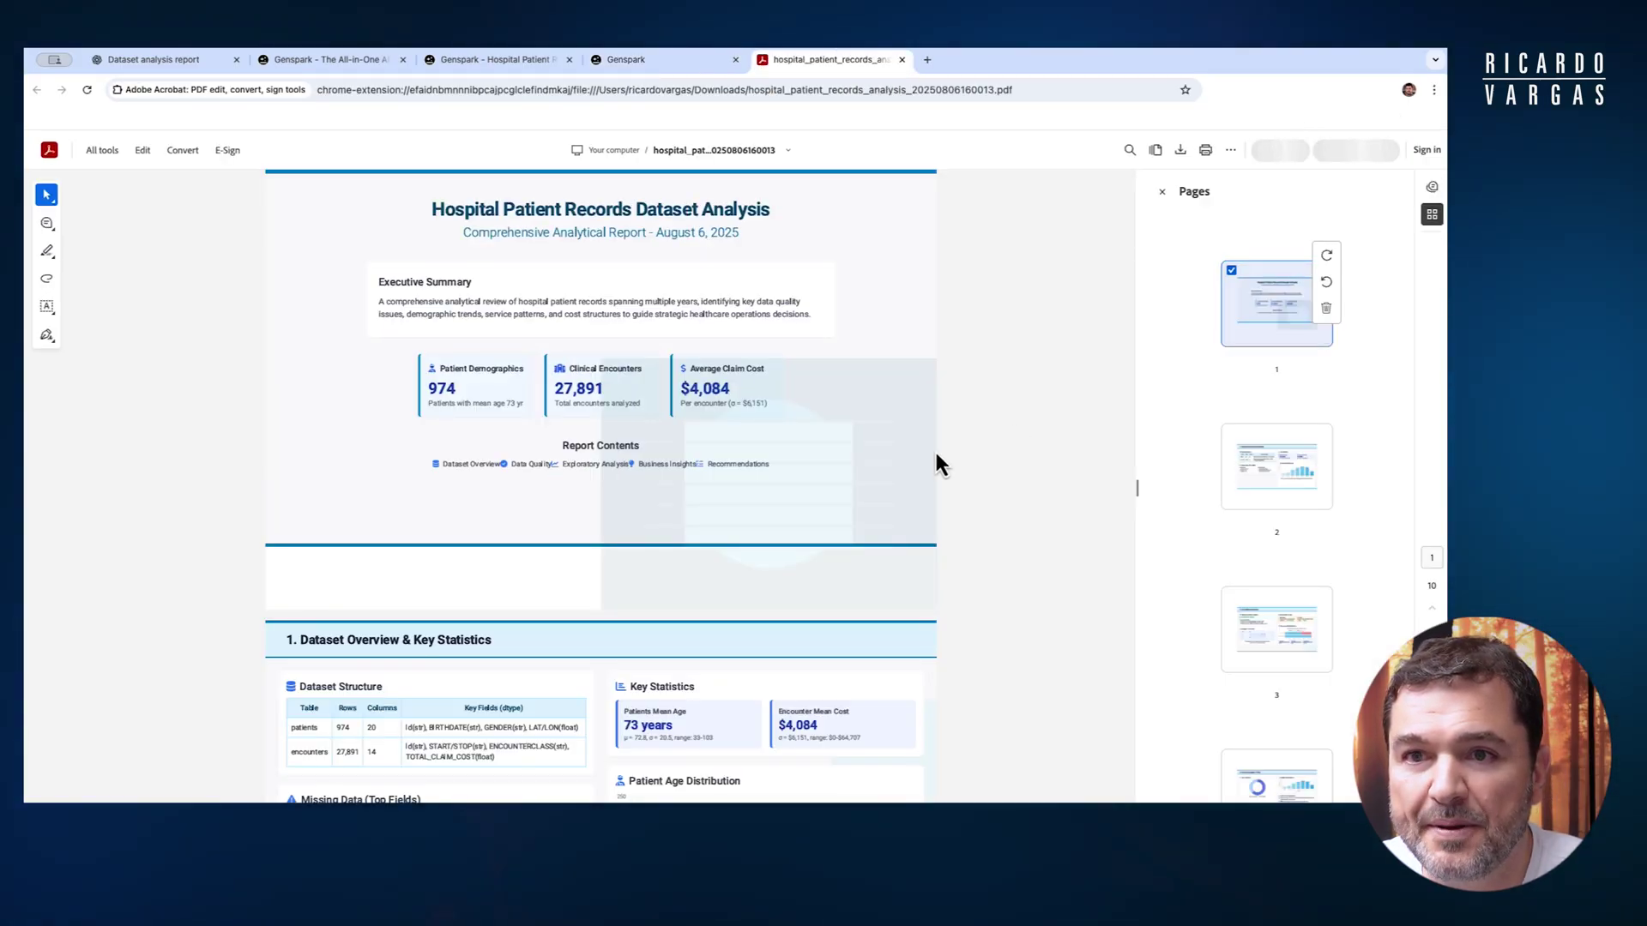
scroll(827, 482, "down", 6)
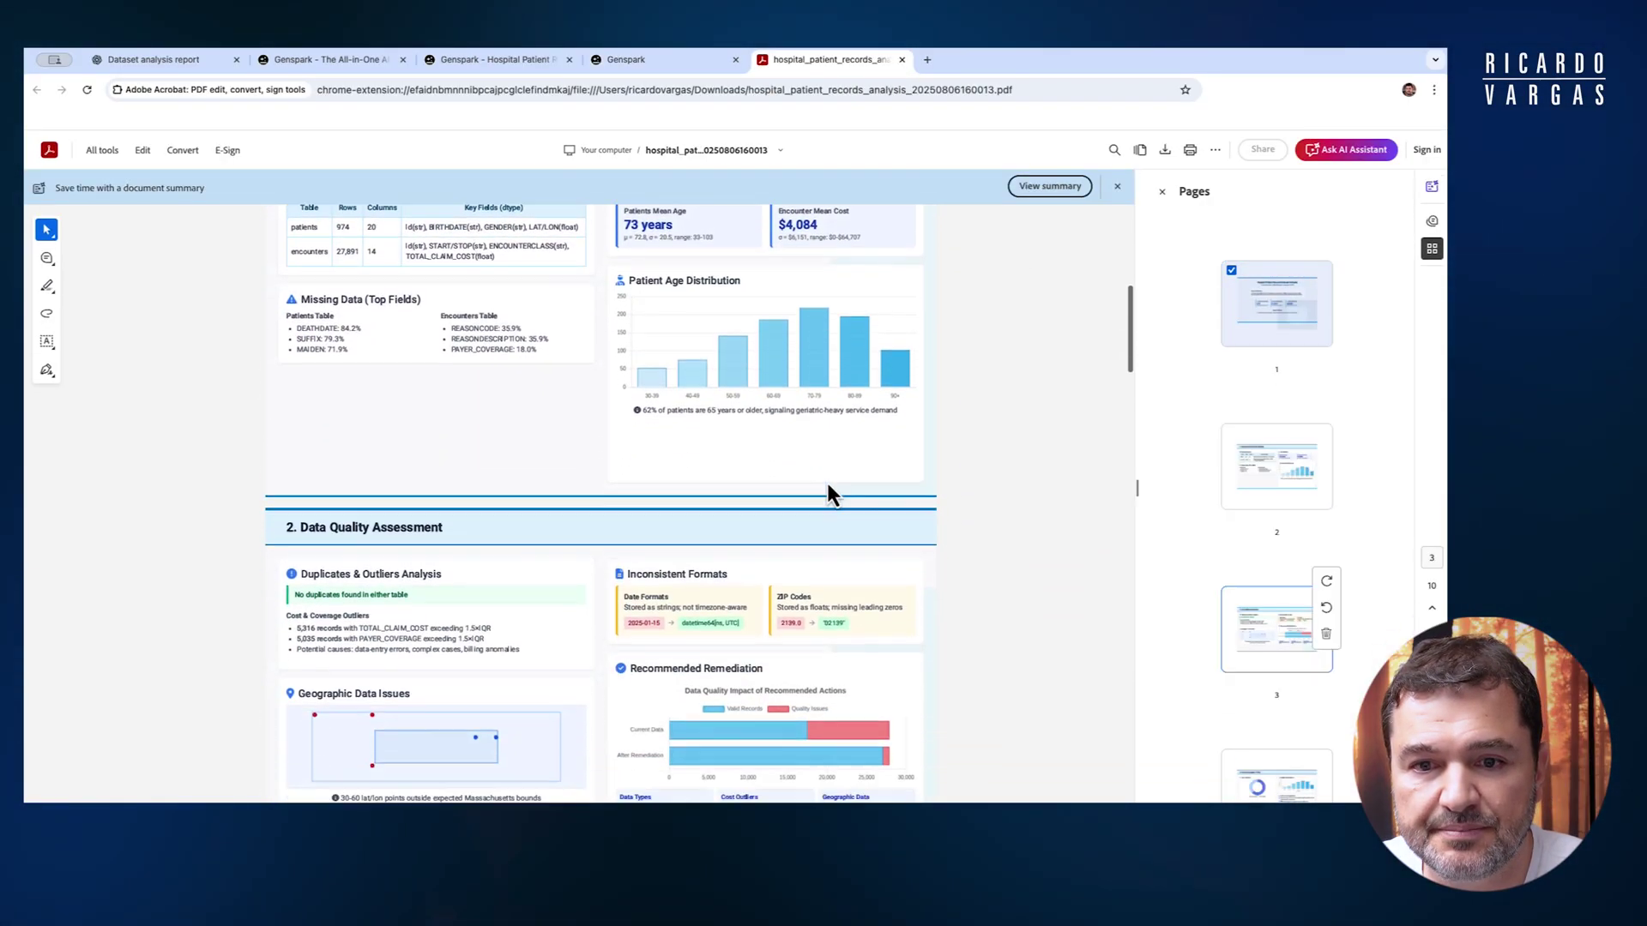
scroll(826, 482, "down", 10)
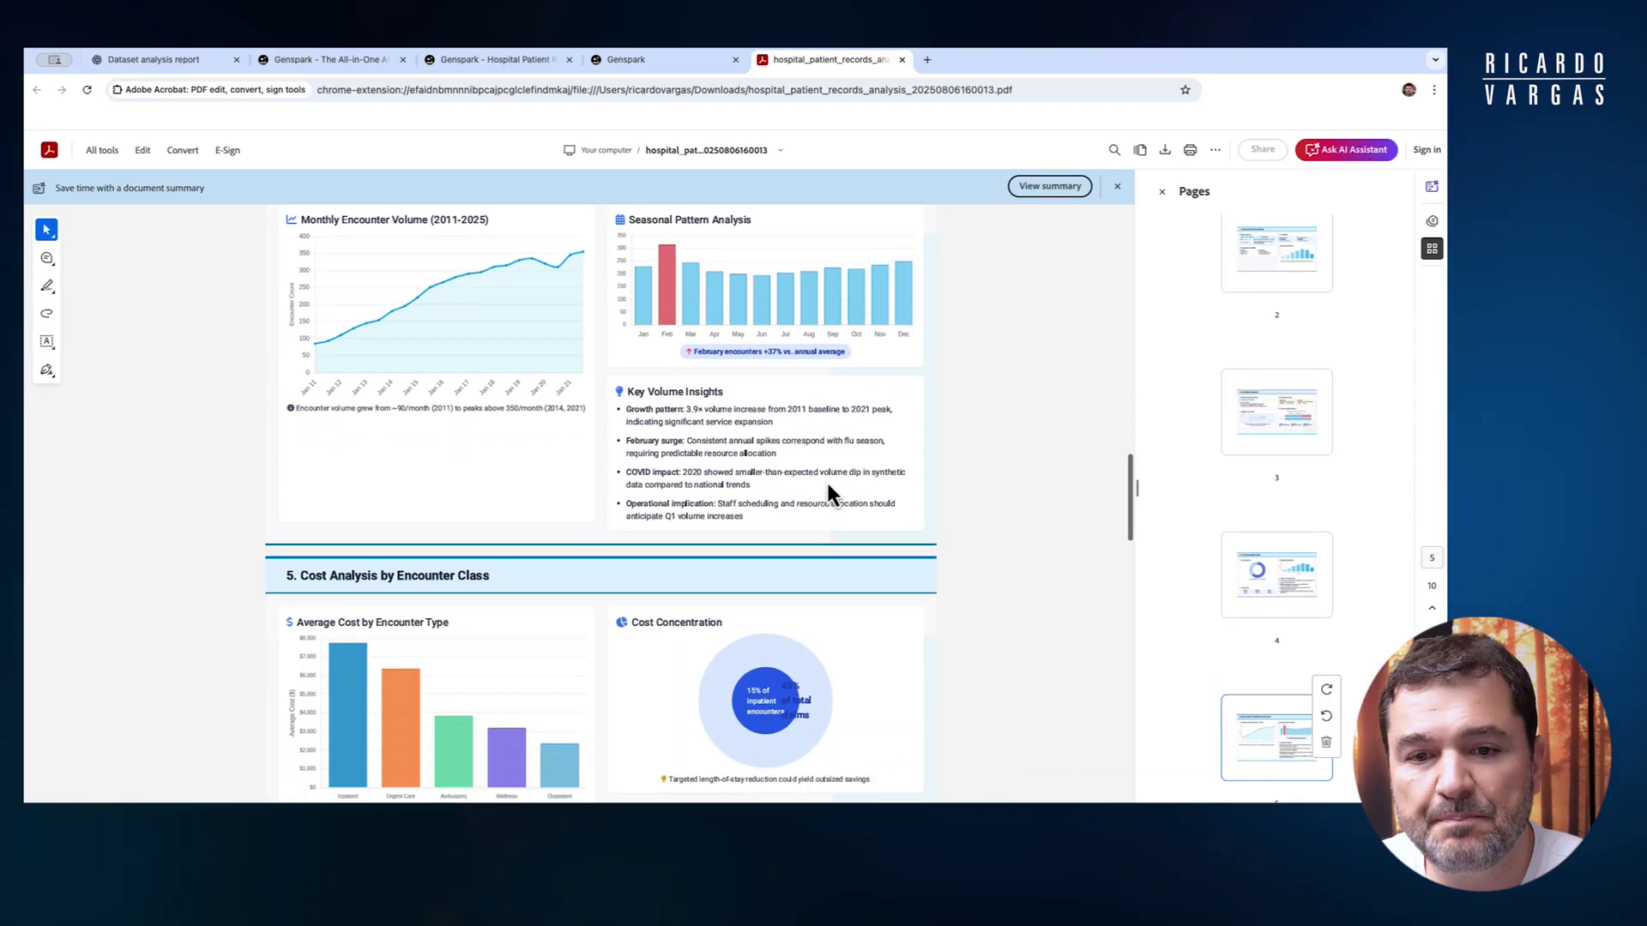
scroll(827, 494, "down", 10)
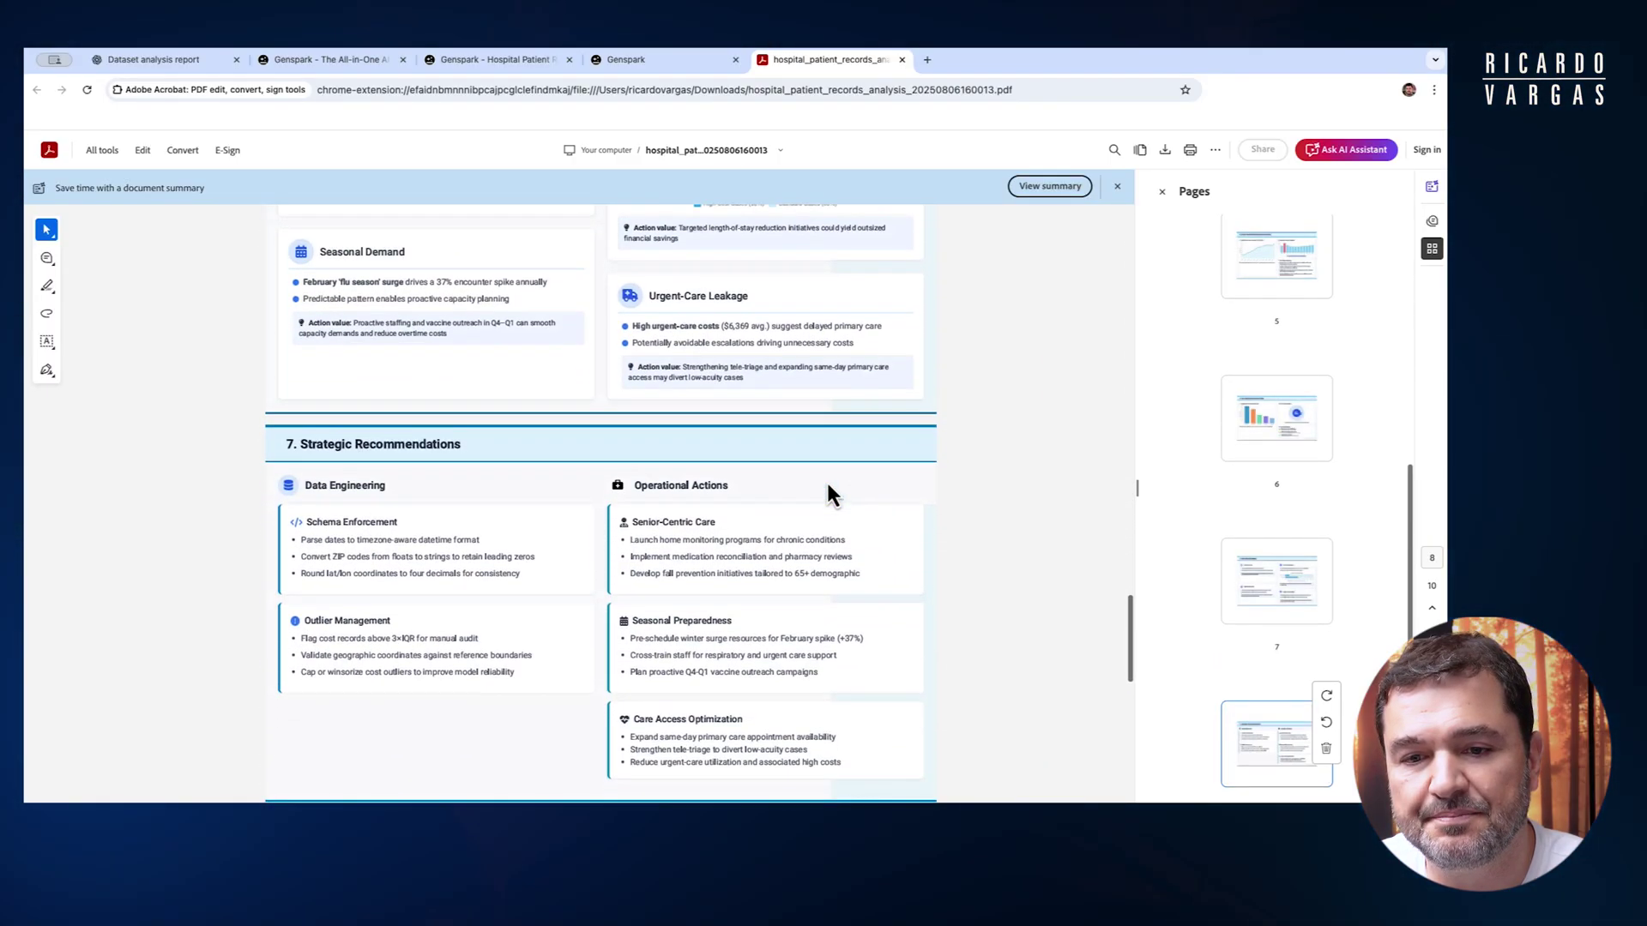
scroll(828, 496, "down", 10)
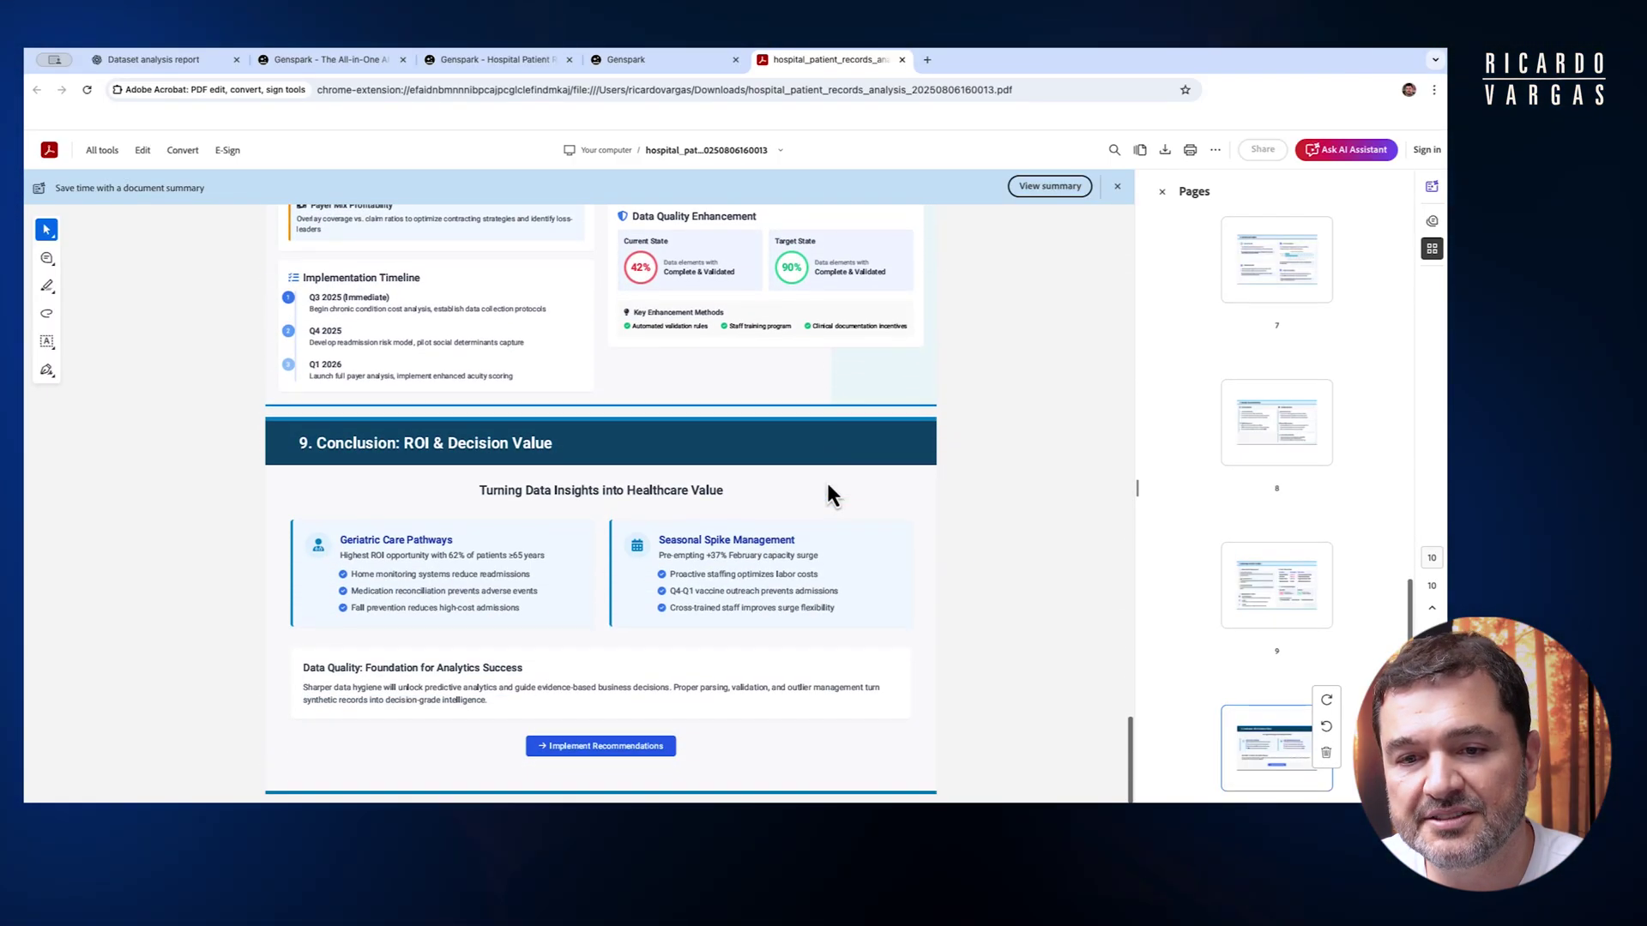
scroll(828, 480, "up", 20)
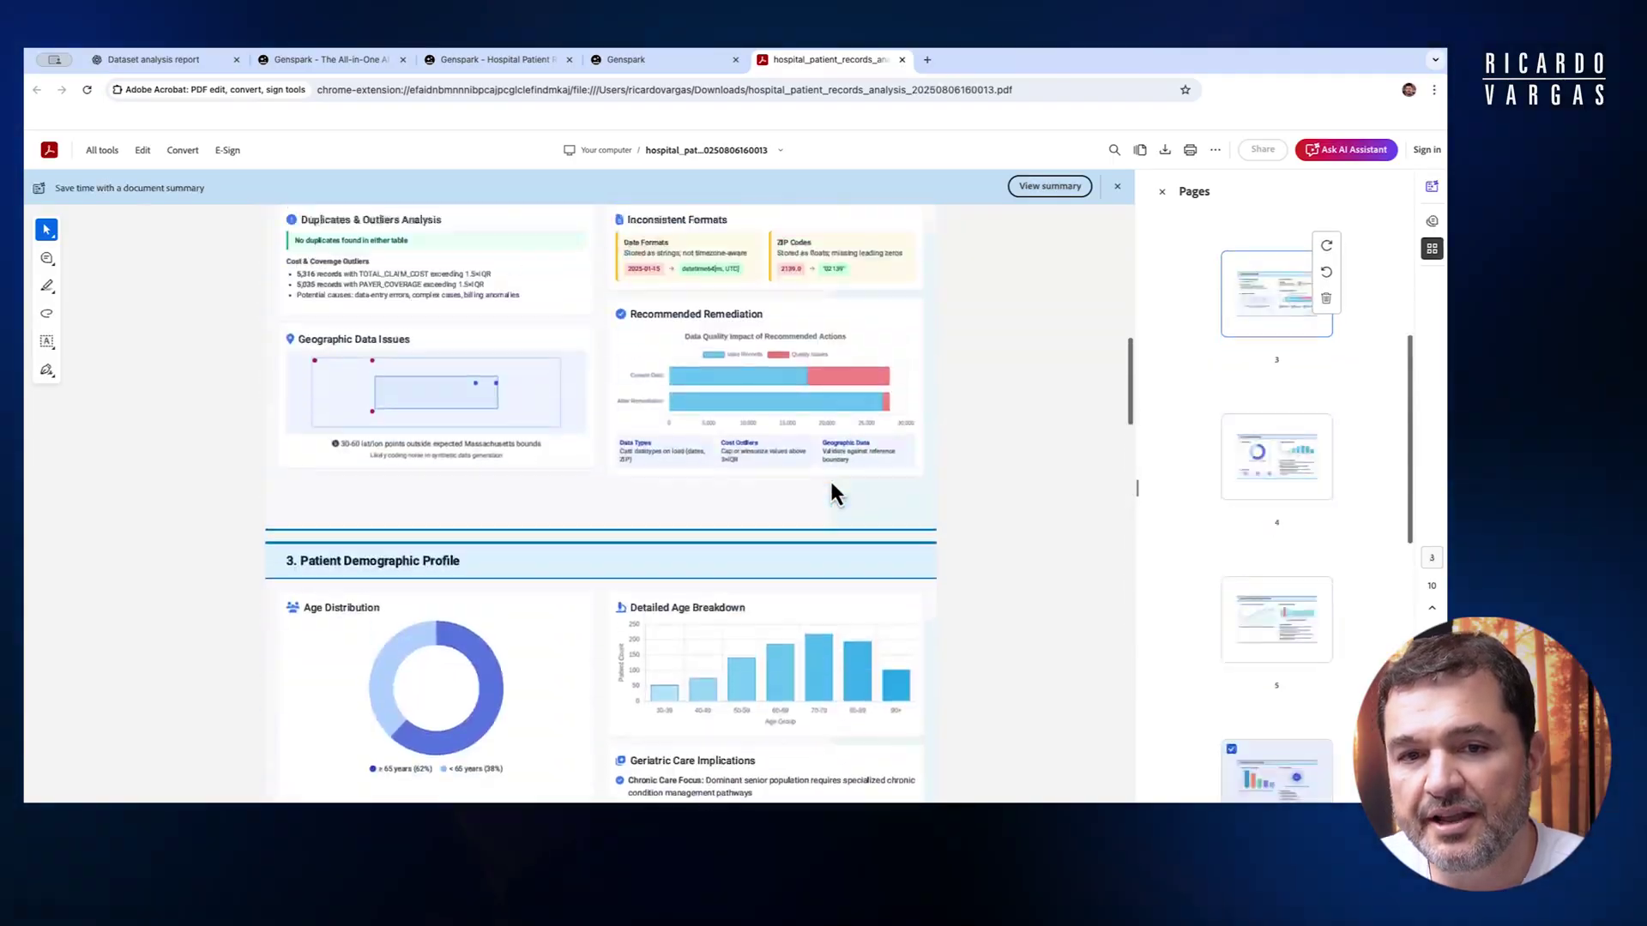